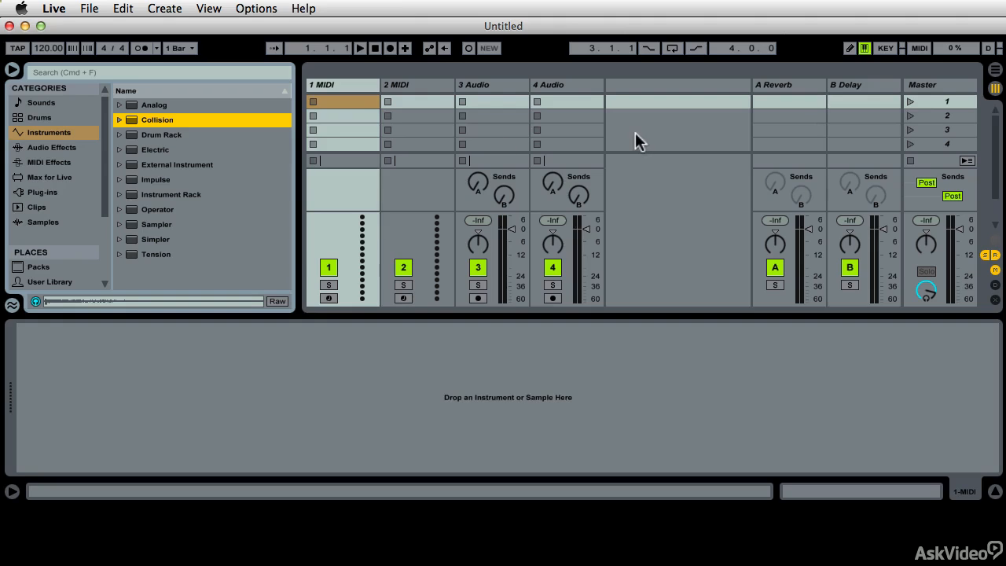
- Load the Collision preset All Alone Pad from Ambient & Evolving onto the first MIDI track
click(120, 120)
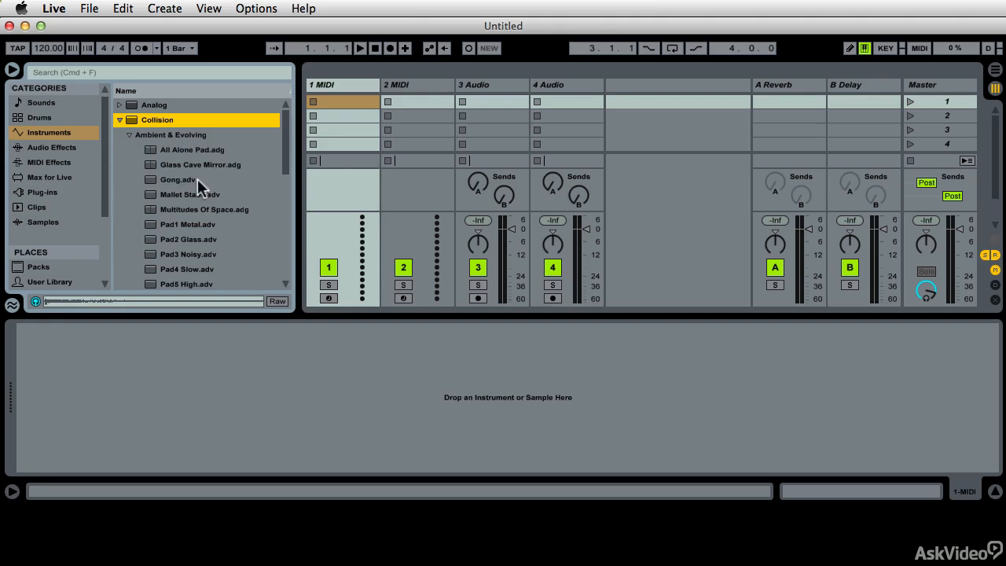
click(154, 149)
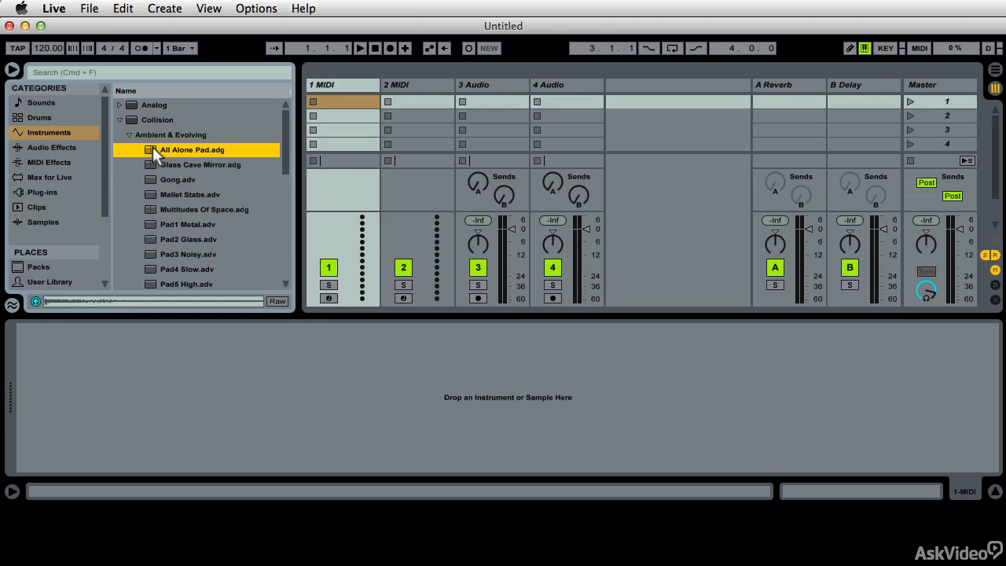
drag(152, 146, 318, 106)
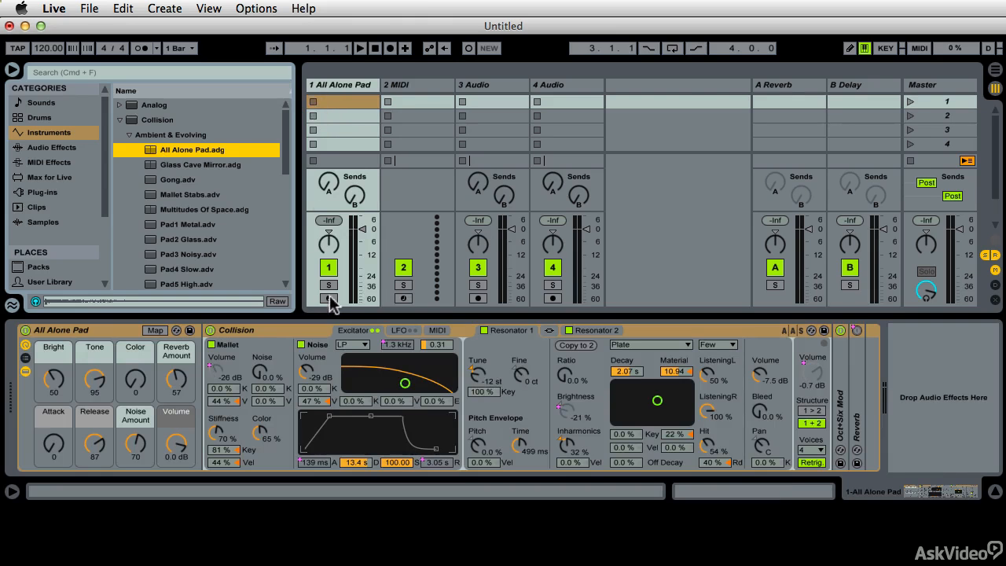
- Insert an empty MIDI clip in the first slot of the All Alone Pad track
right_click(327, 104)
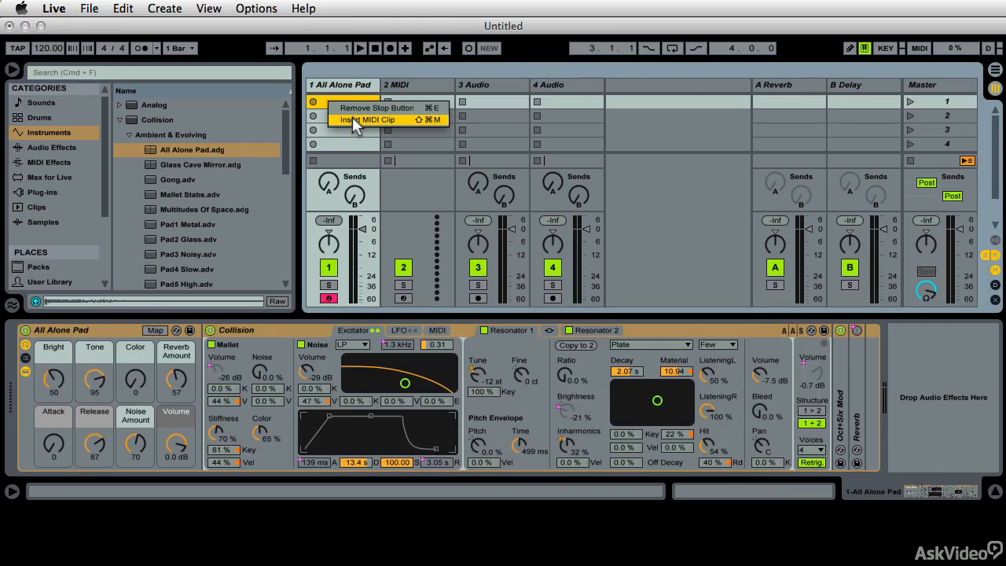
click(352, 119)
click(233, 399)
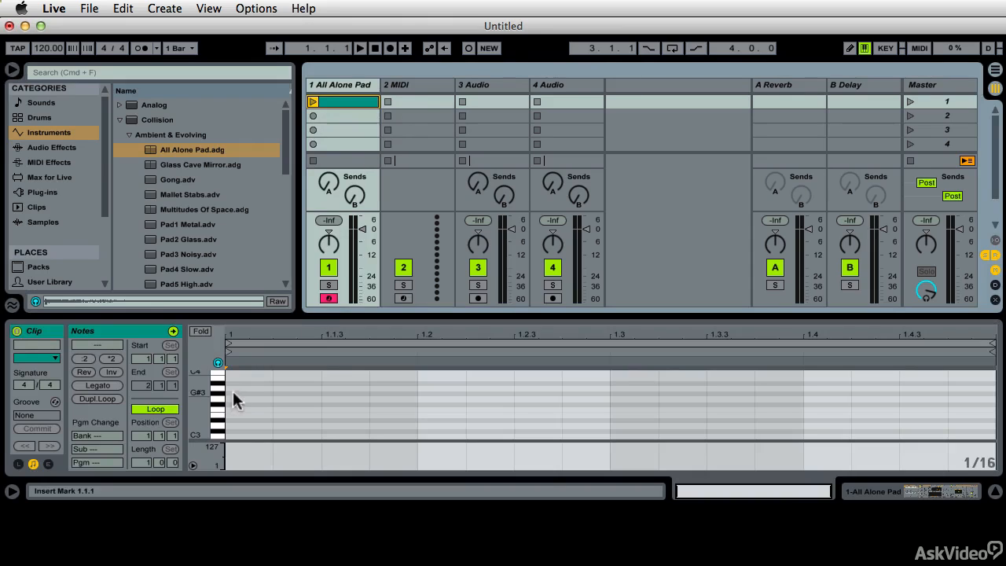
- Add a G#1 note at the start of the clip after auditioning the pad on D#3
click(221, 419)
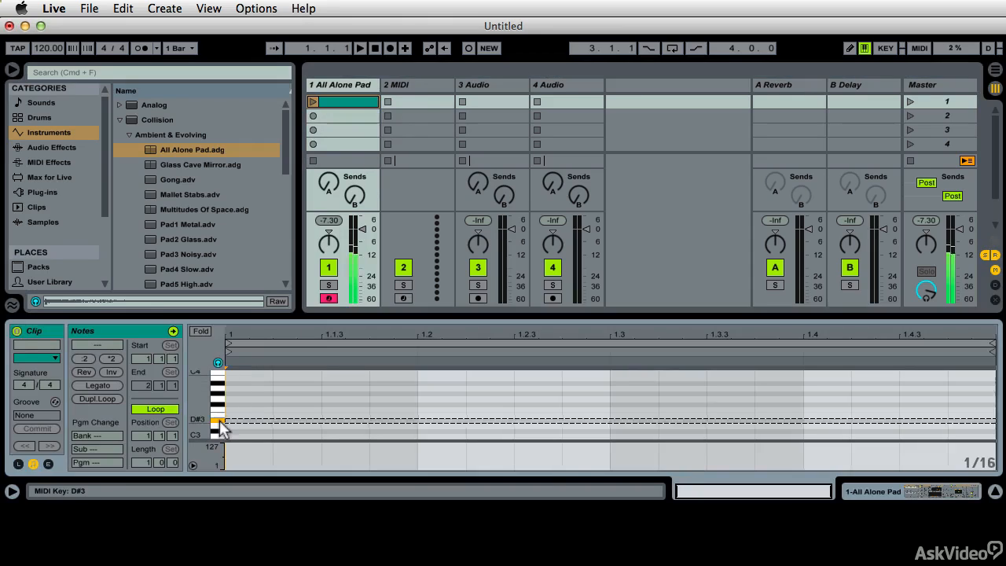
scroll(221, 418, down, 10)
scroll(220, 428, down, 5)
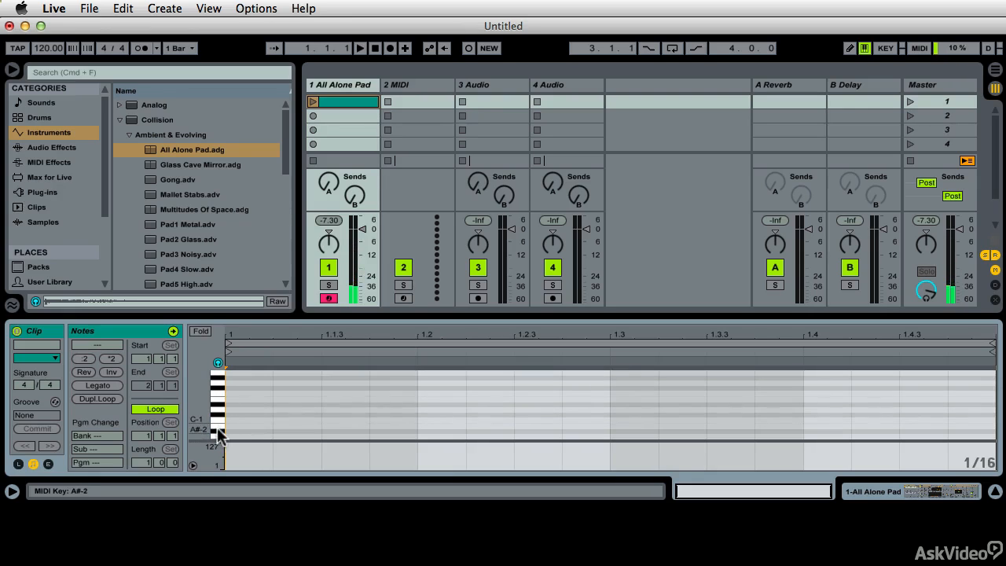
scroll(218, 393, up, 8)
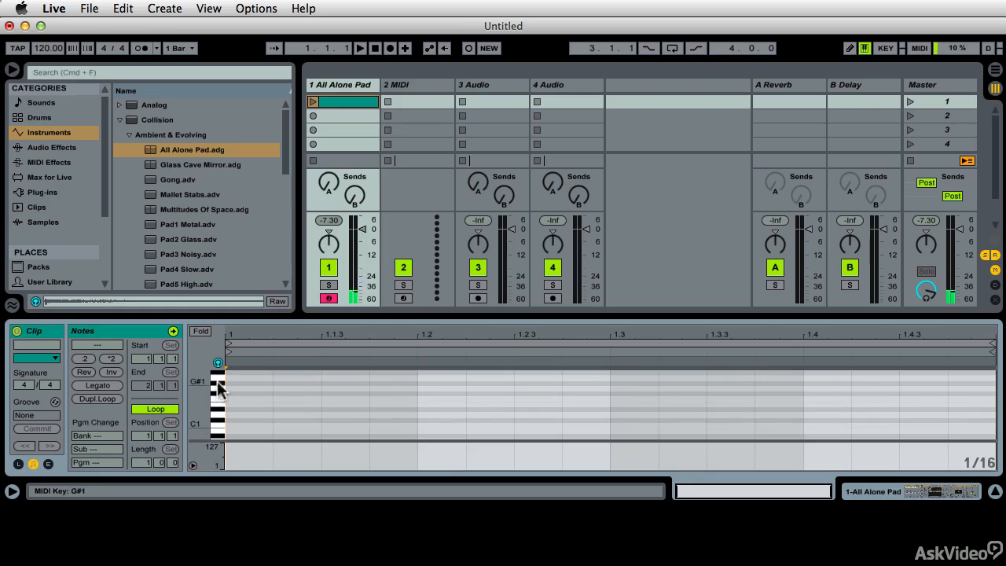
double_click(227, 383)
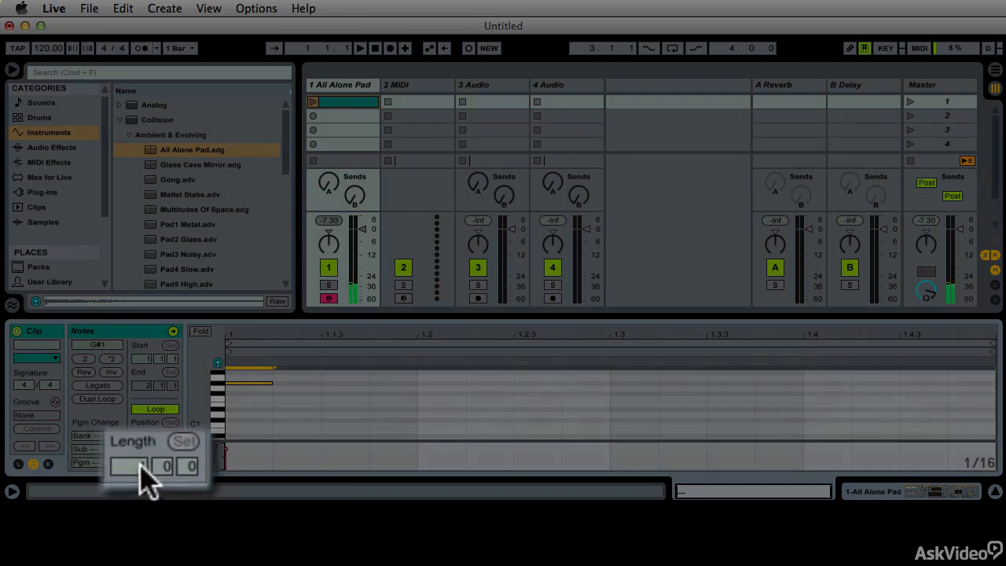
- Set the clip's loop length to 5 bars, stretch the G#1 note to the start of bar 5 and play the clip
drag(145, 462, 144, 439)
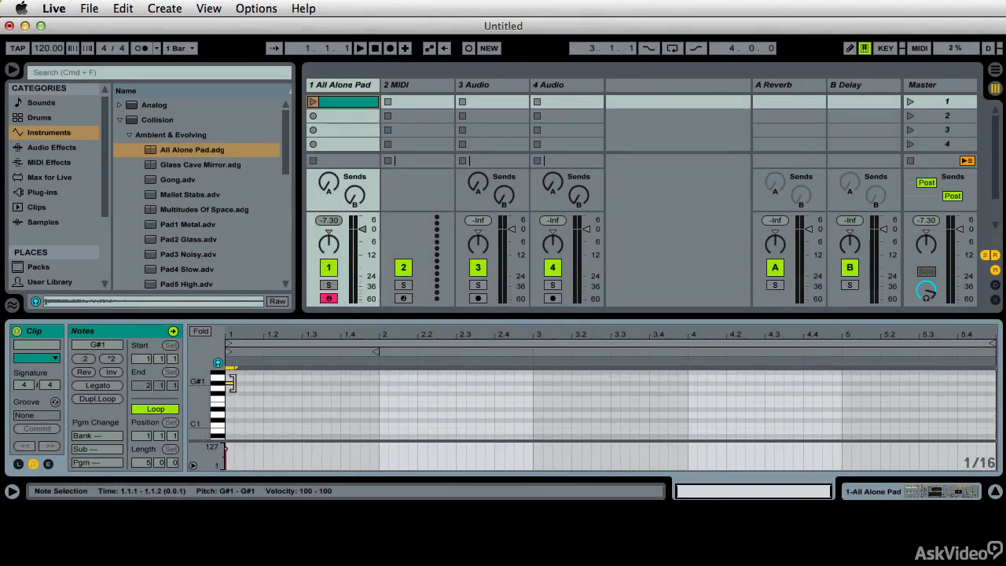
drag(232, 383, 836, 456)
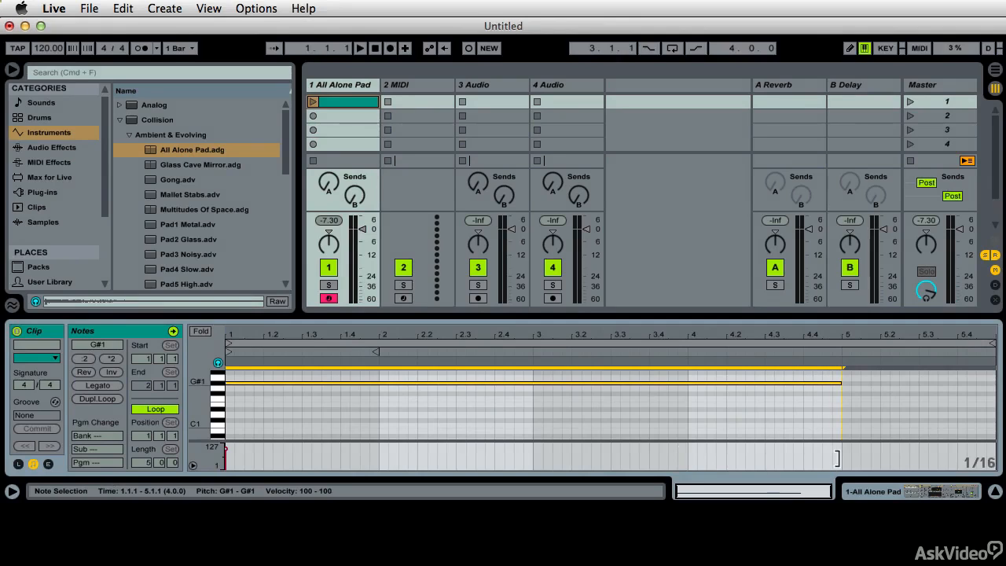
click(313, 102)
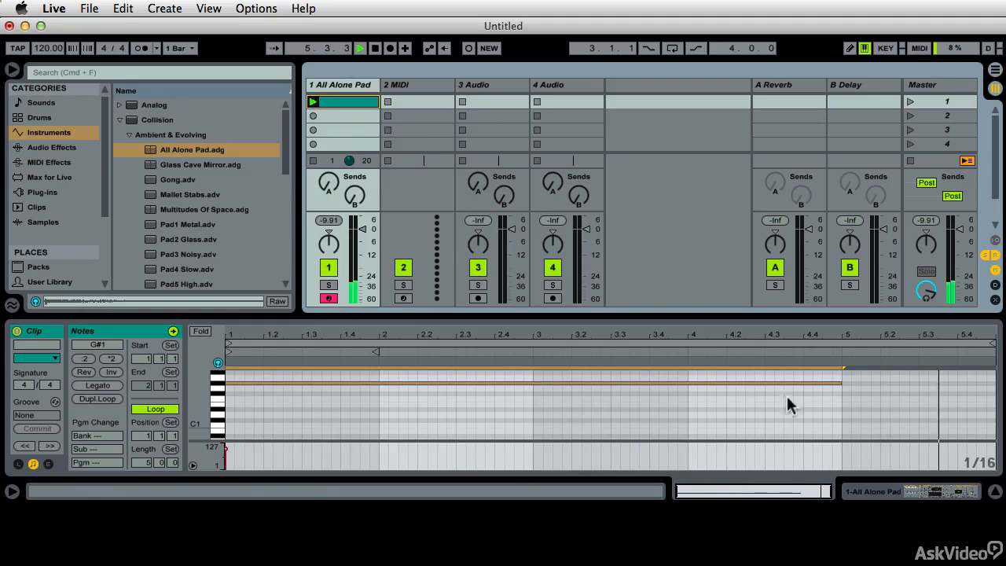
- Shorten the G#1 note to one bar, replay the clip and pull its loop end back to a length of 3.3.3
drag(842, 383, 377, 434)
click(303, 409)
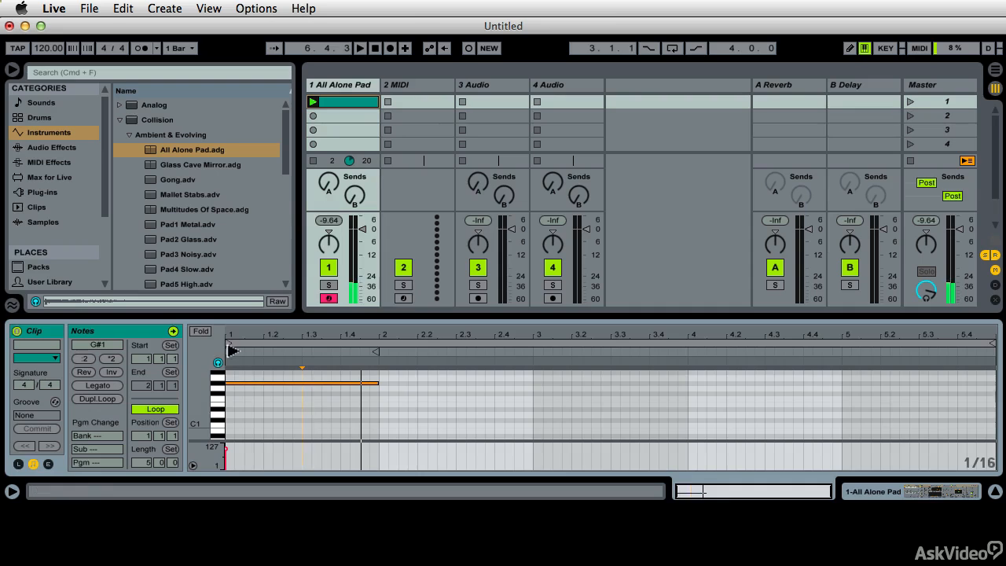
key(space)
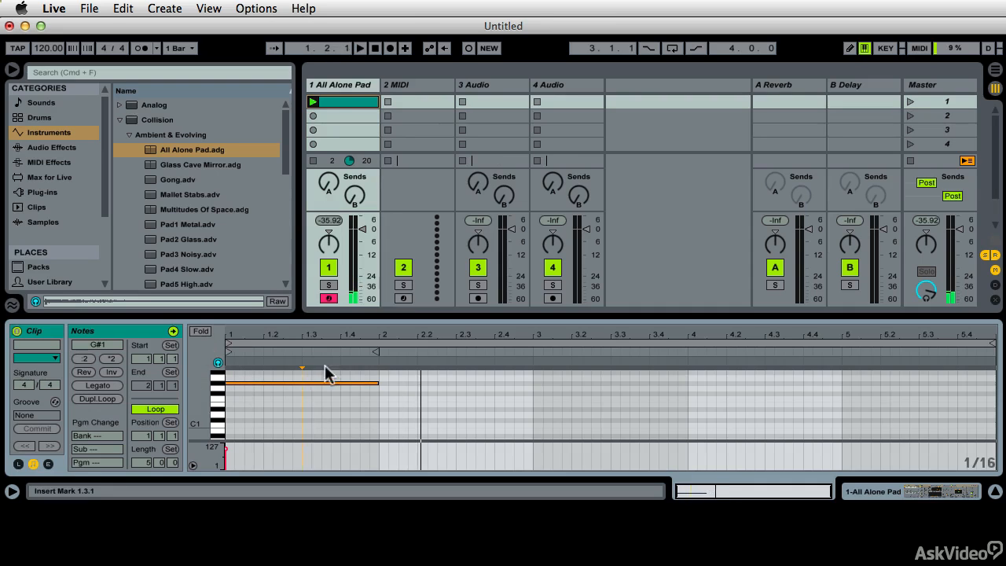
click(312, 102)
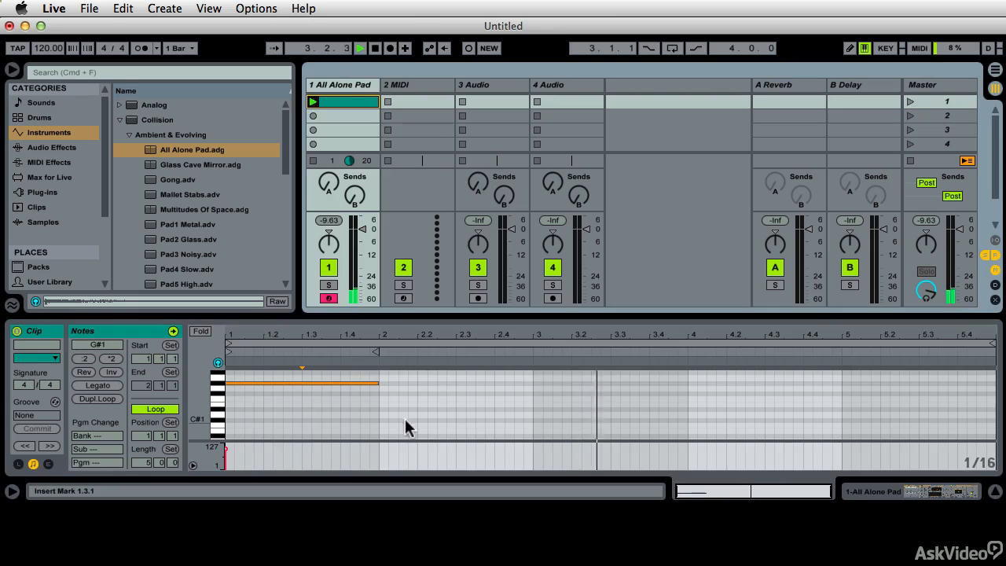
drag(990, 346, 835, 344)
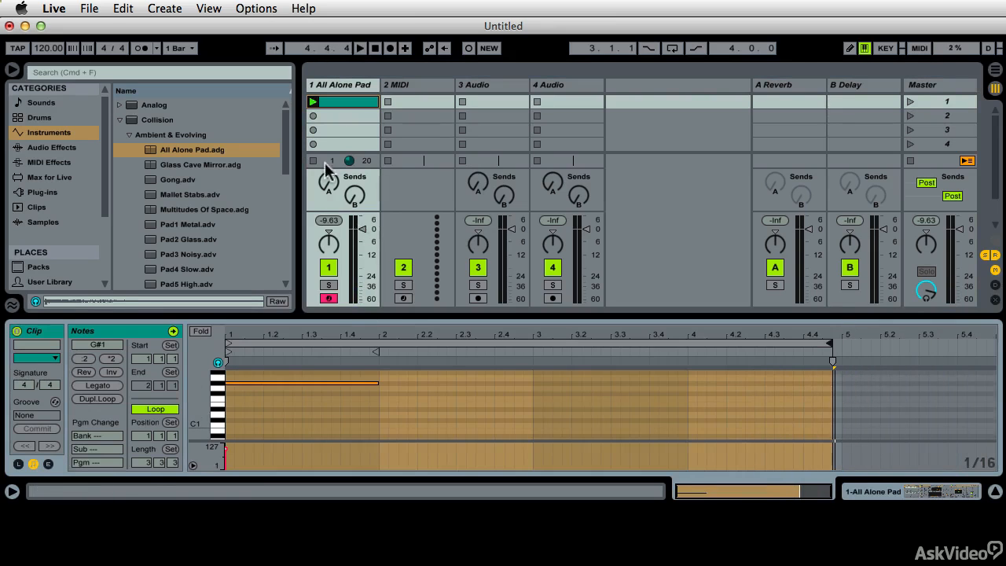
- Set the All Alone Pad rack macros to Volume 4.426 dB, Bright 95, Tone 117 and Color 101 while auditioning the clip
click(871, 489)
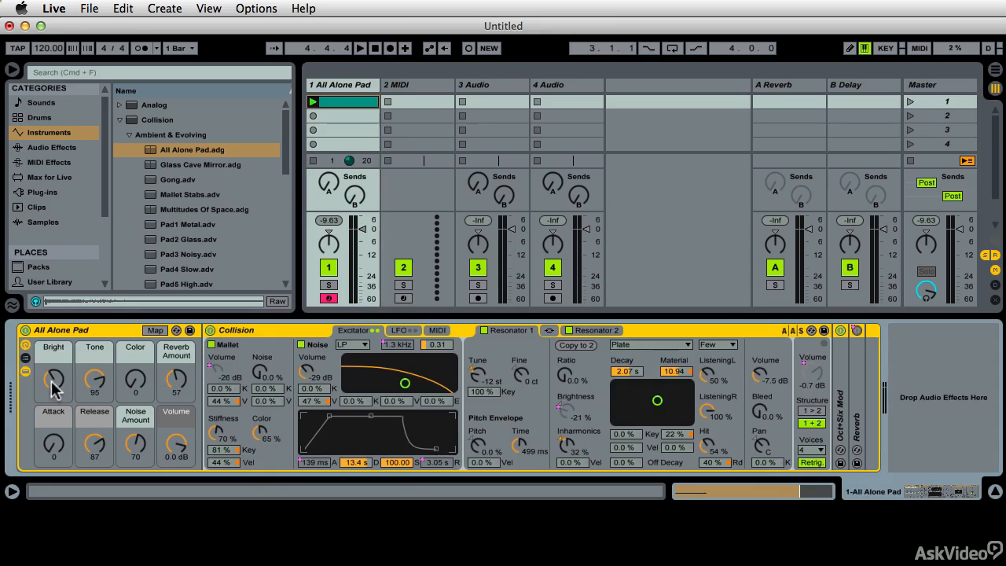
drag(168, 439, 168, 425)
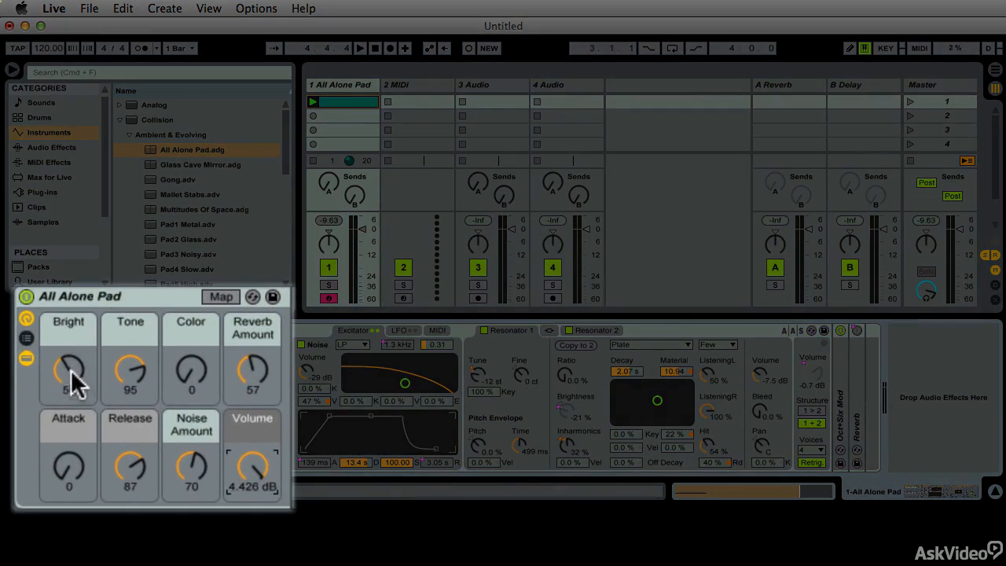
mouse_move(71, 371)
mouse_down()
mouse_move(70, 347)
mouse_move(71, 367)
mouse_up()
key(space)
click(120, 376)
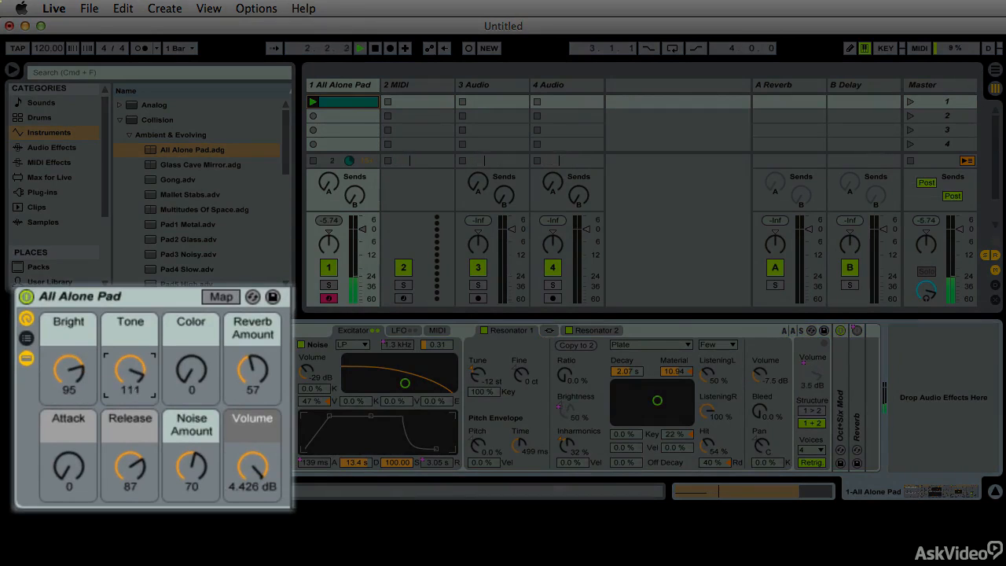
key(space)
key(space)
drag(194, 374, 194, 378)
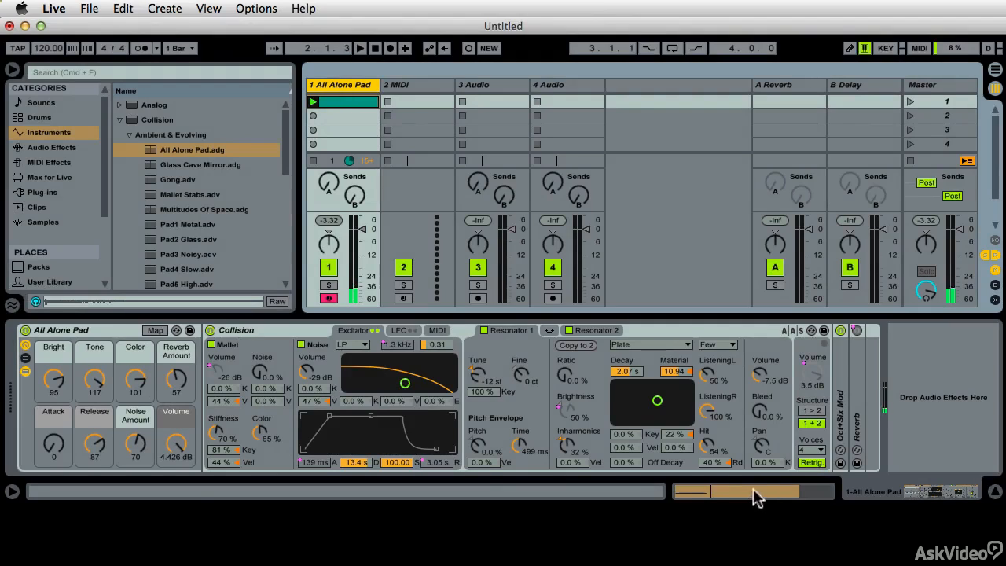
- Extend the MIDI clip's loop end to bar 5 for a loop length of exactly four bars
click(327, 99)
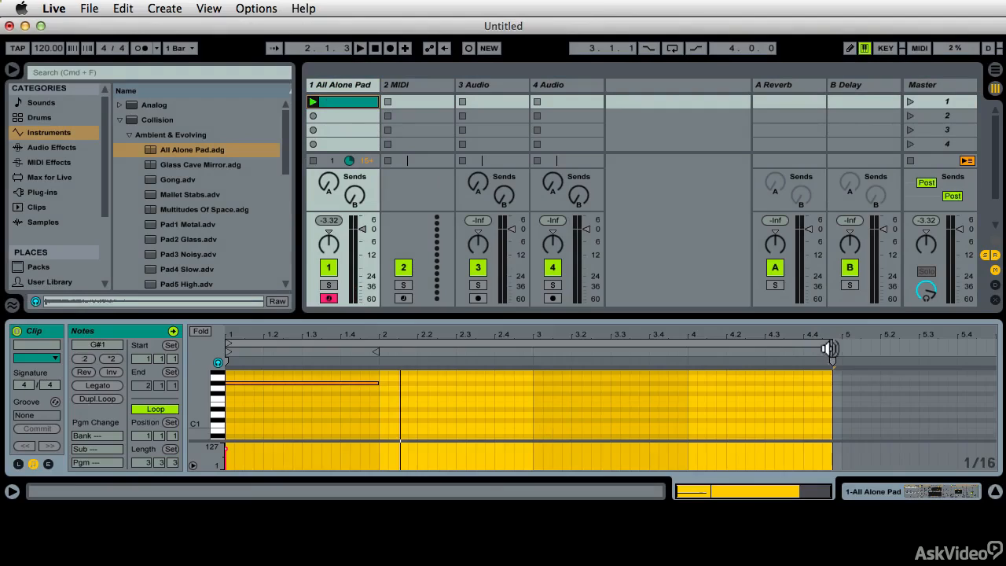
drag(830, 346, 837, 348)
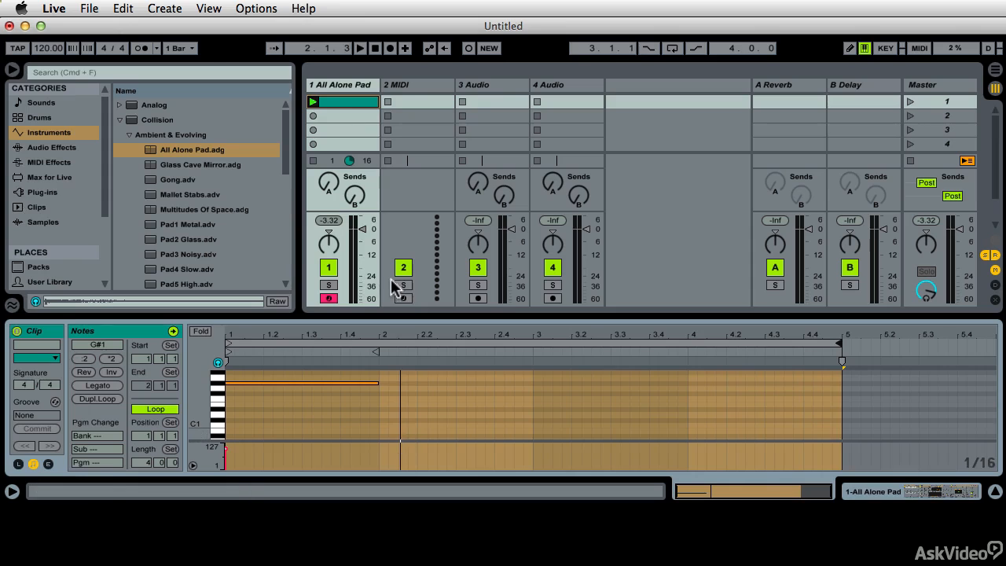
- Freeze the All Alone Pad track and flatten it to audio
right_click(334, 96)
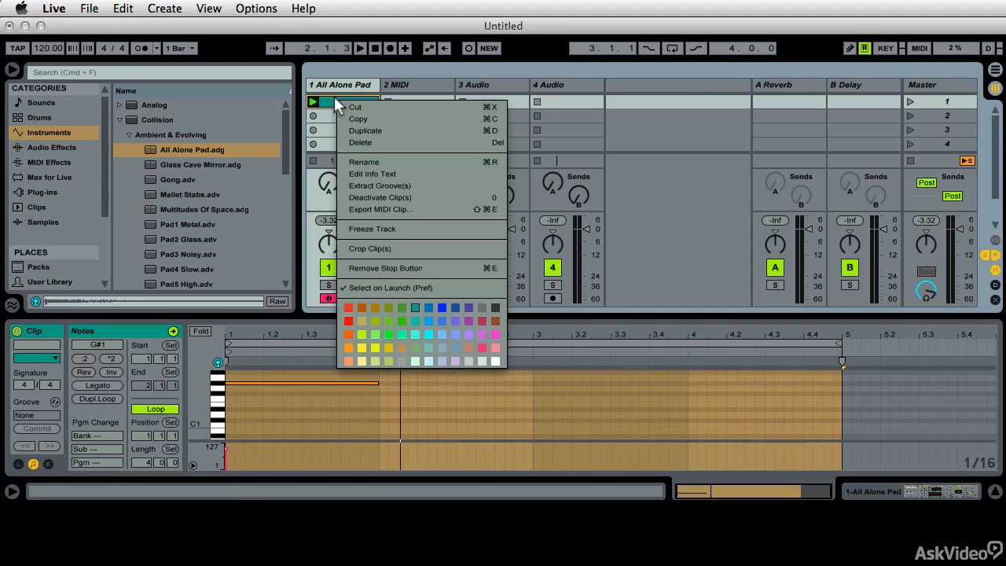
click(402, 229)
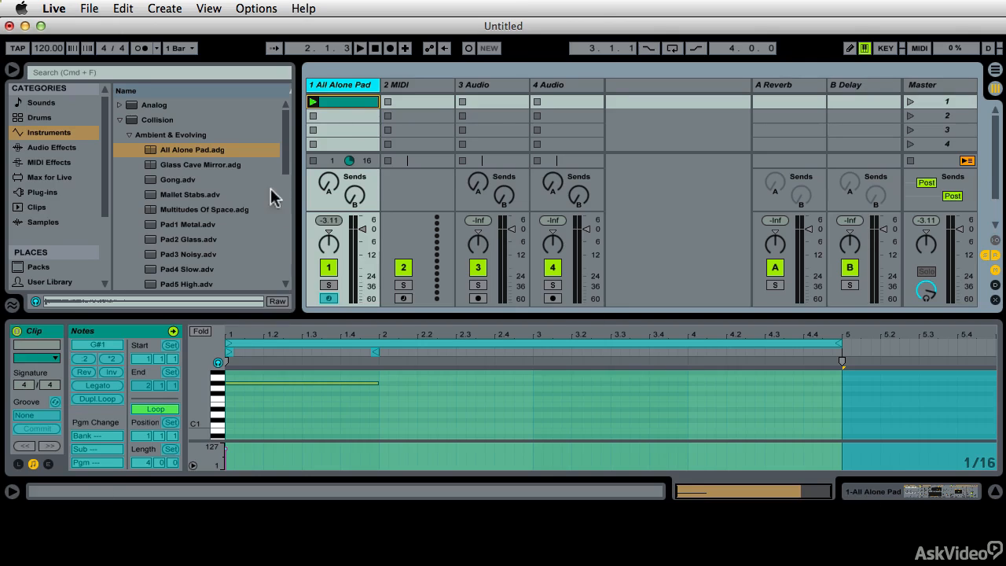
right_click(324, 97)
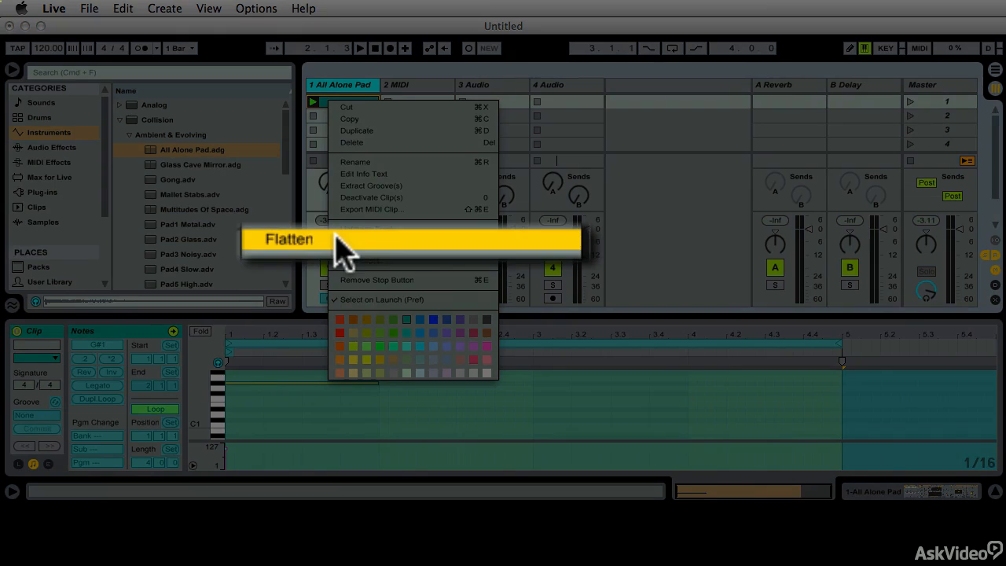
click(338, 239)
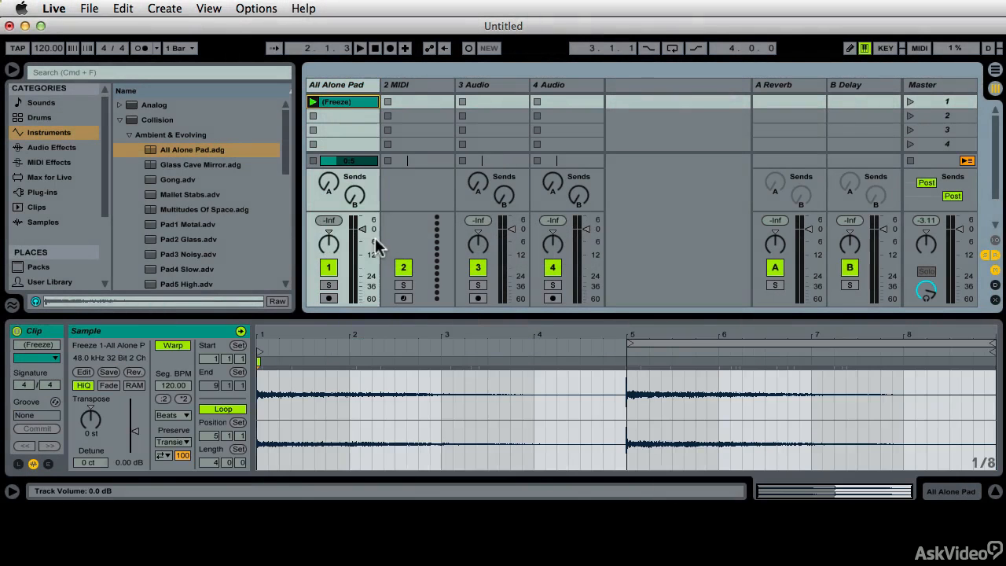
- Move the audio clip's loop to its first four bars, audition it and crop the sample to that range
drag(710, 342, 328, 352)
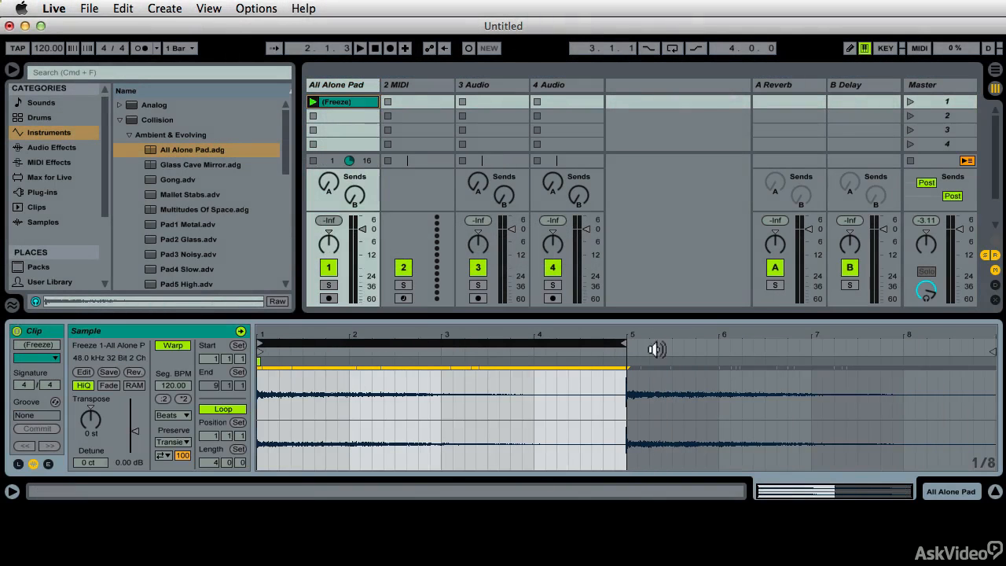
key(space)
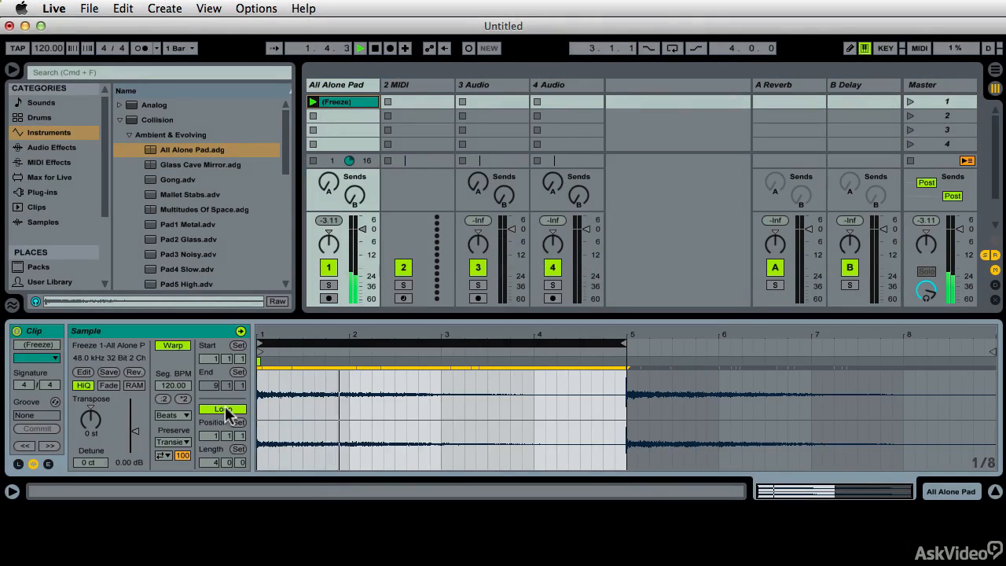
key(space)
mouse_move(635, 336)
mouse_down()
mouse_move(554, 311)
mouse_move(545, 88)
mouse_up()
right_click(539, 275)
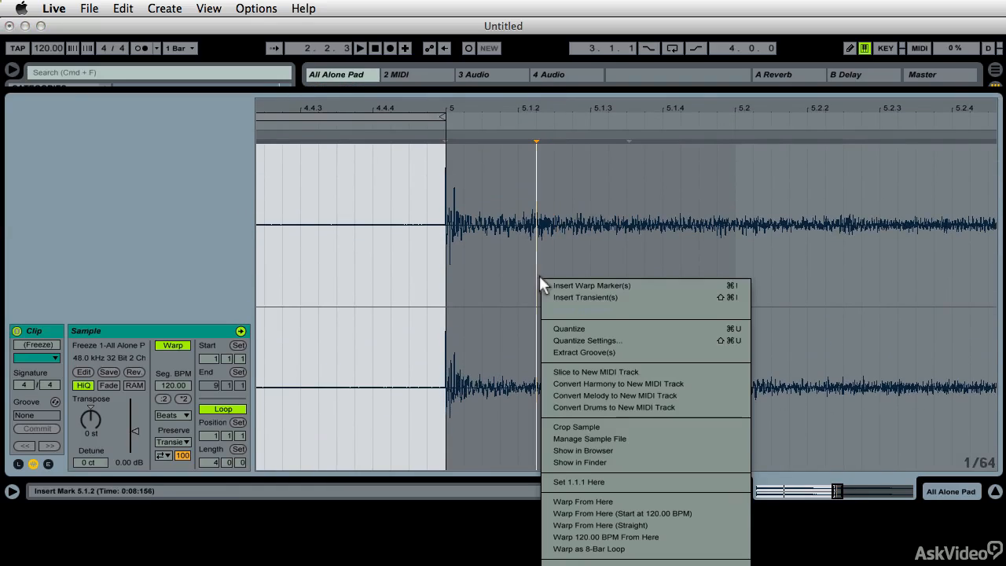
click(611, 426)
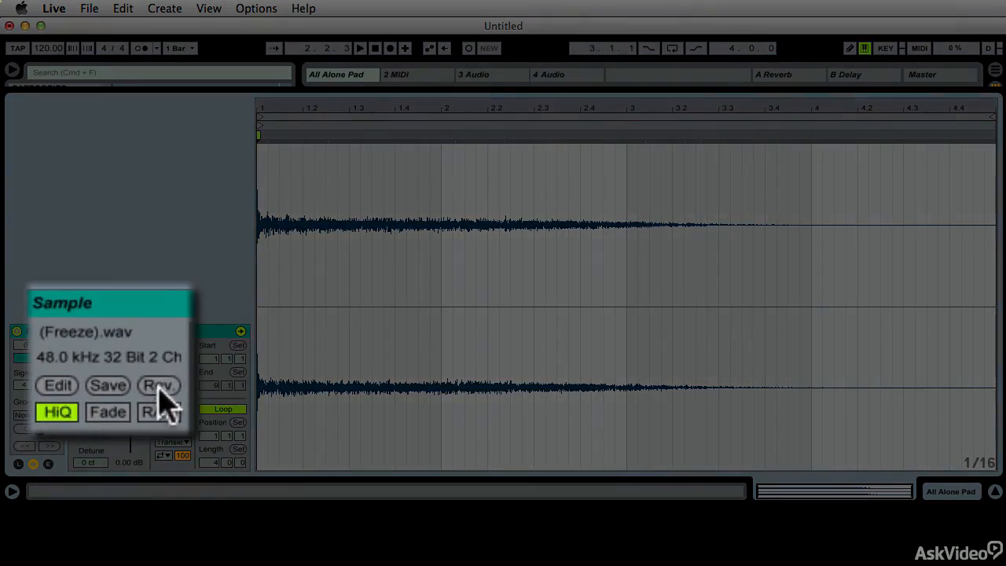
- Reverse the cropped pad sample and play it back
click(134, 373)
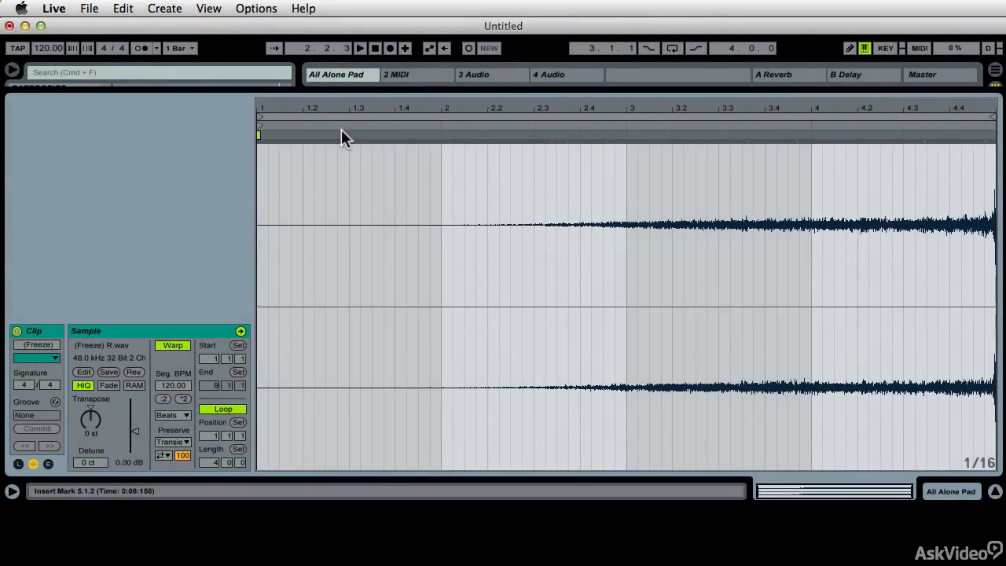
key(space)
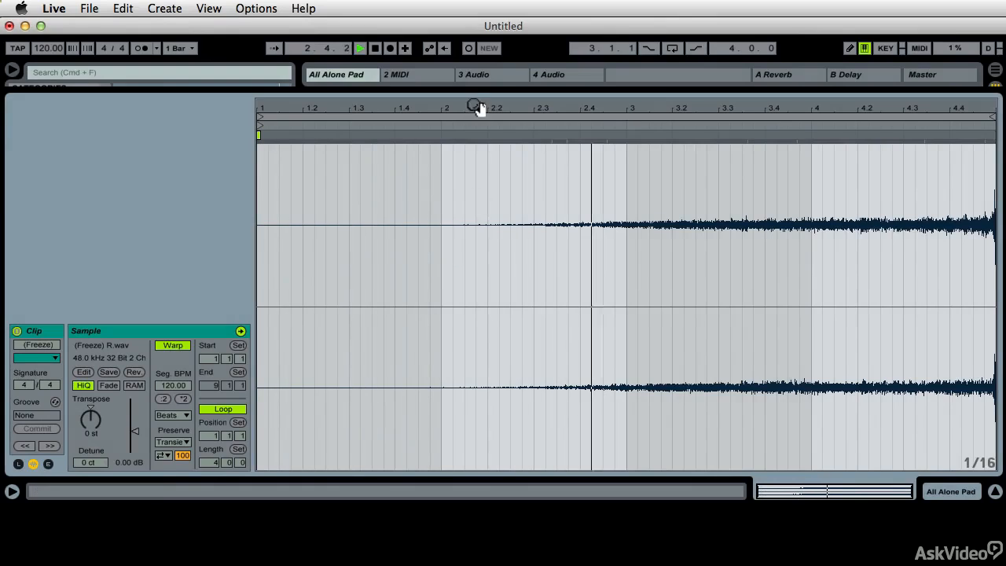
drag(475, 108, 475, 109)
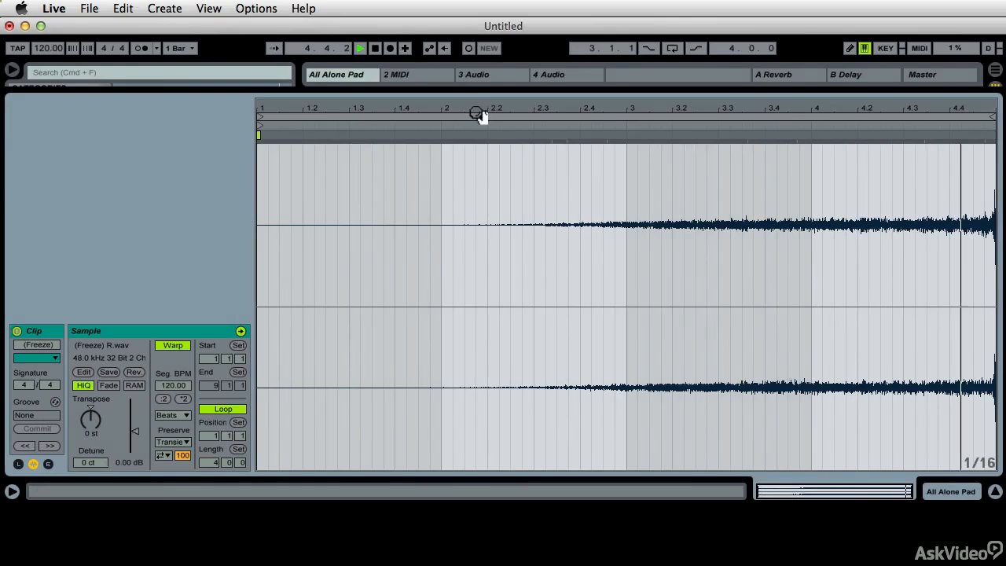
key(space)
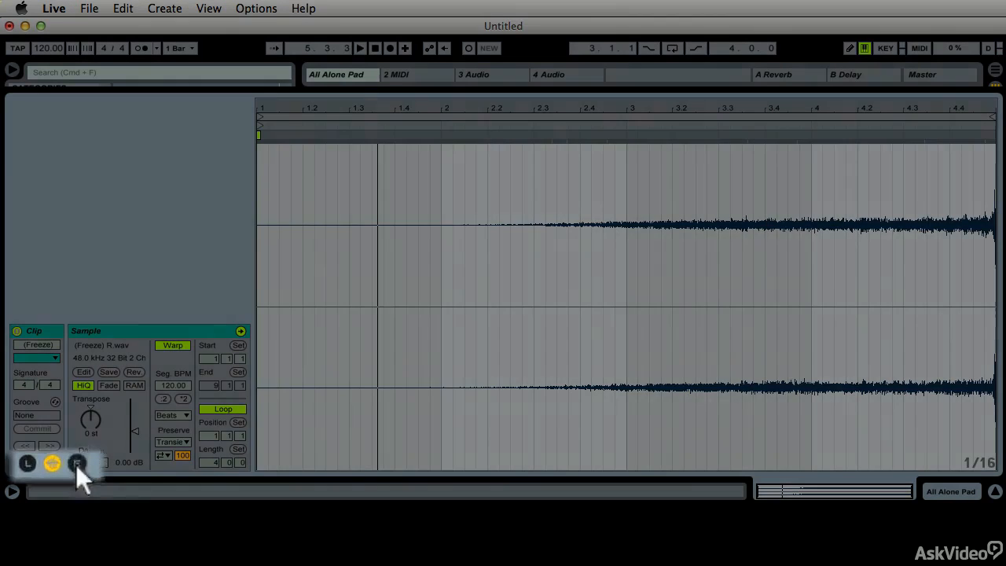
- Shape the clip's volume envelope to rise from about half level to full near the end of bar 4 in a late, steep curve and audition it
click(49, 464)
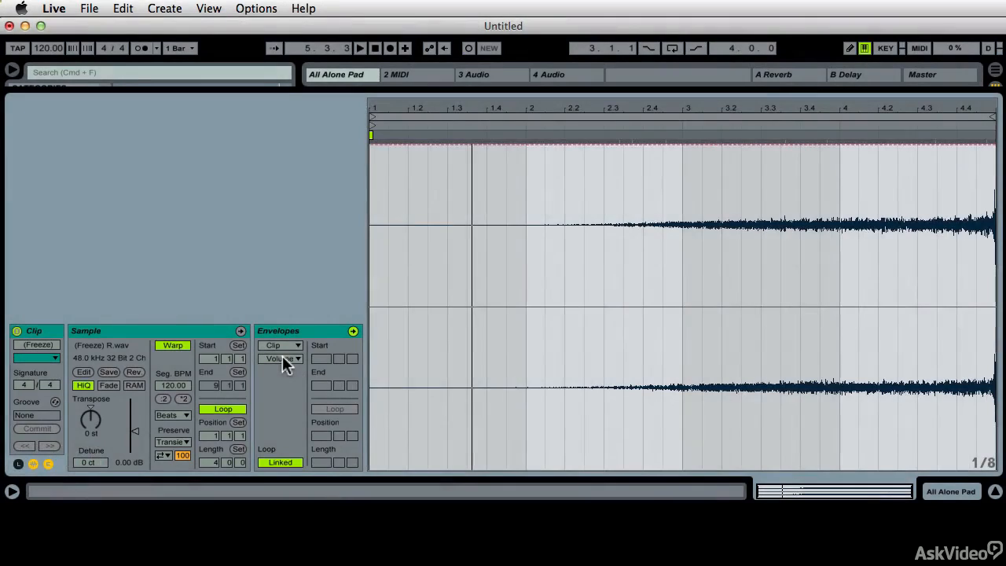
click(984, 145)
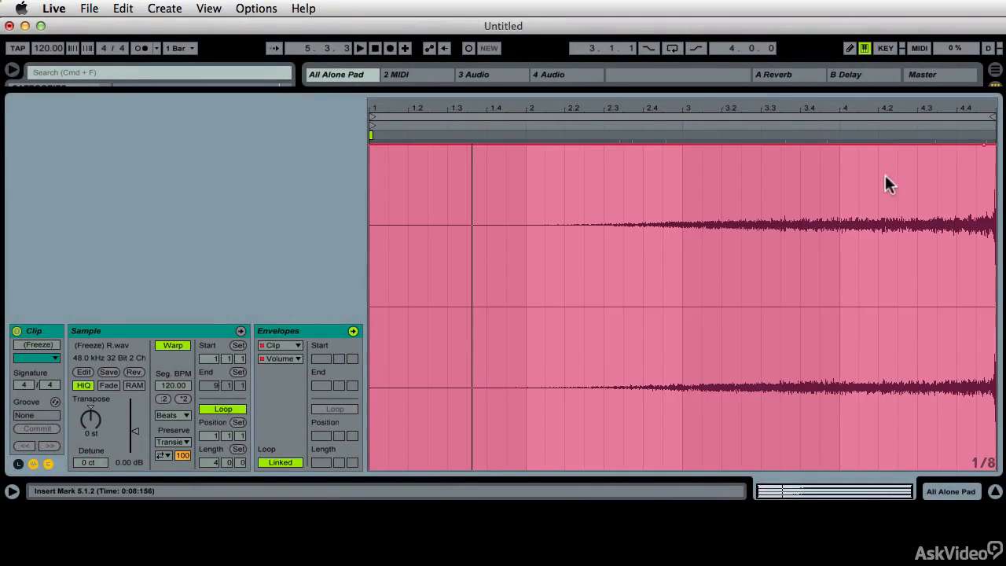
drag(374, 145, 373, 311)
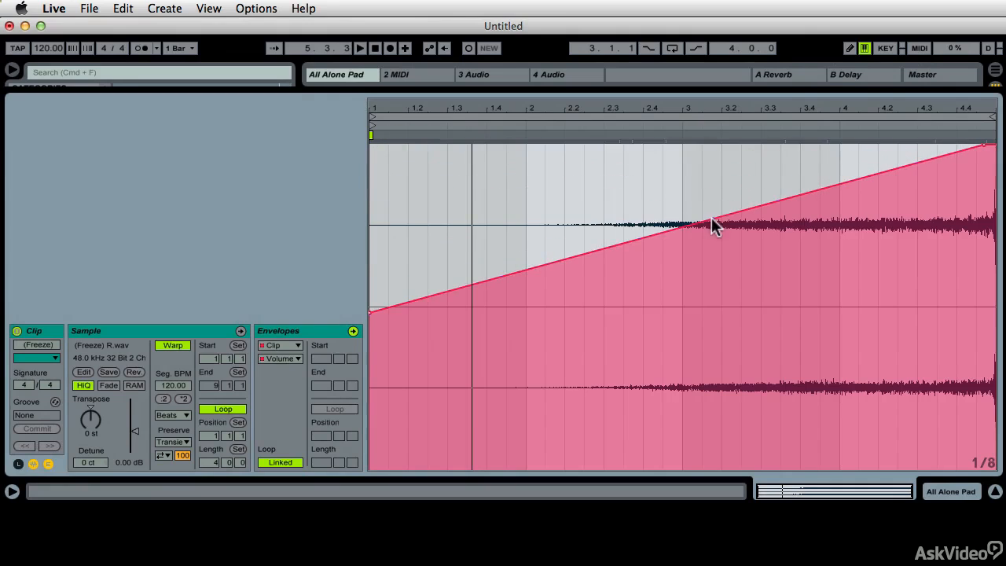
drag(706, 221, 880, 272)
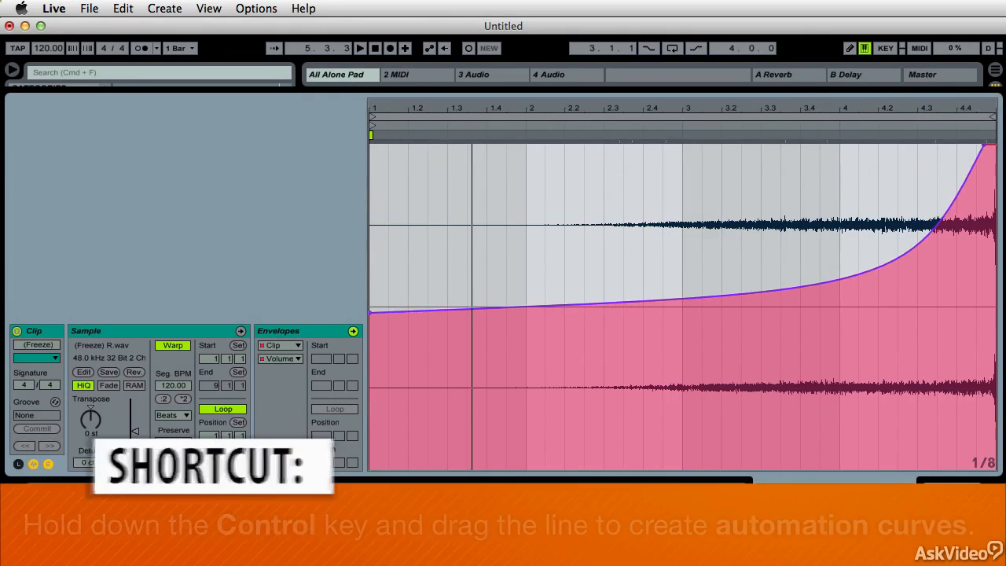
click(471, 130)
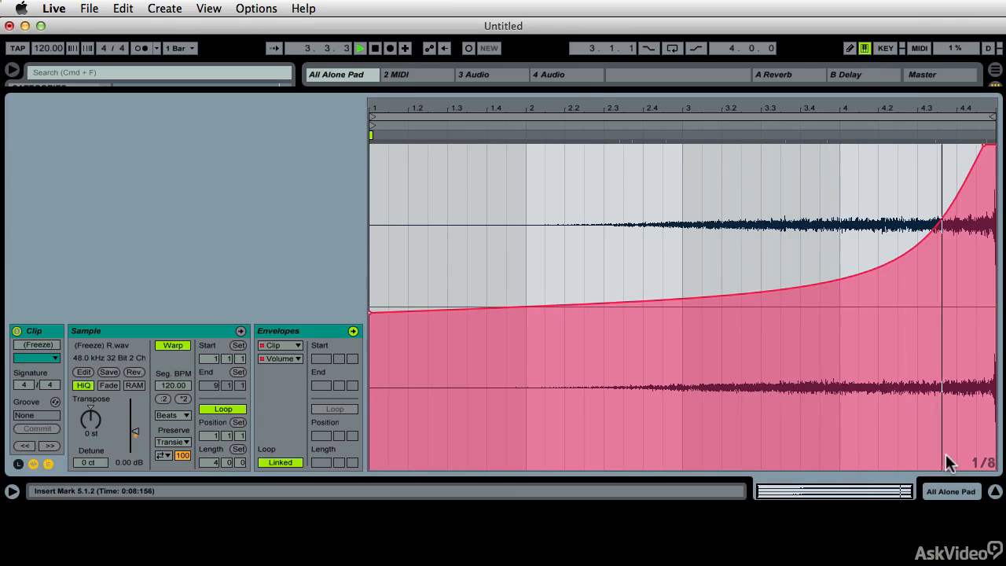
key(space)
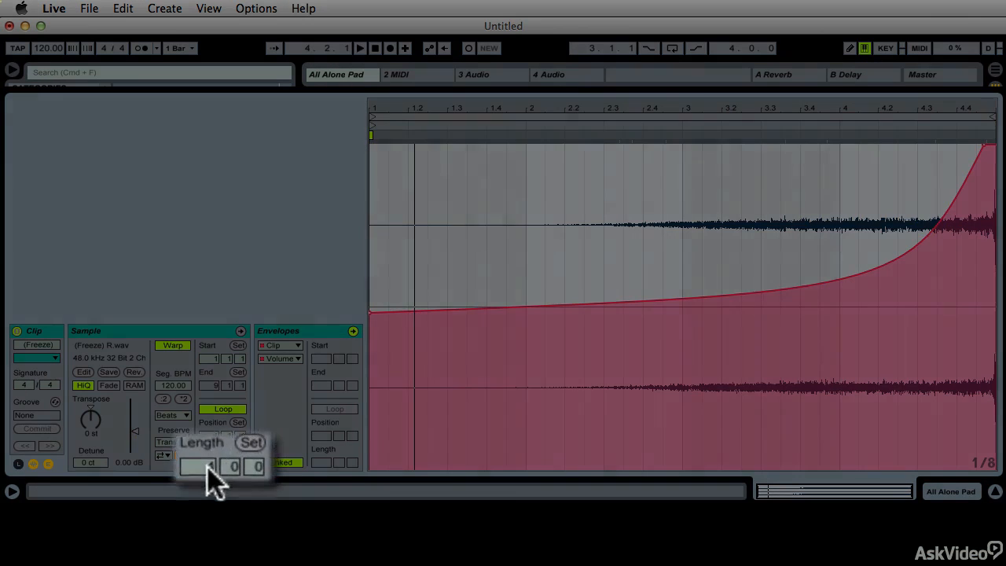
- Set the reversed clip's loop length to 5 bars and play it back
drag(213, 463, 213, 454)
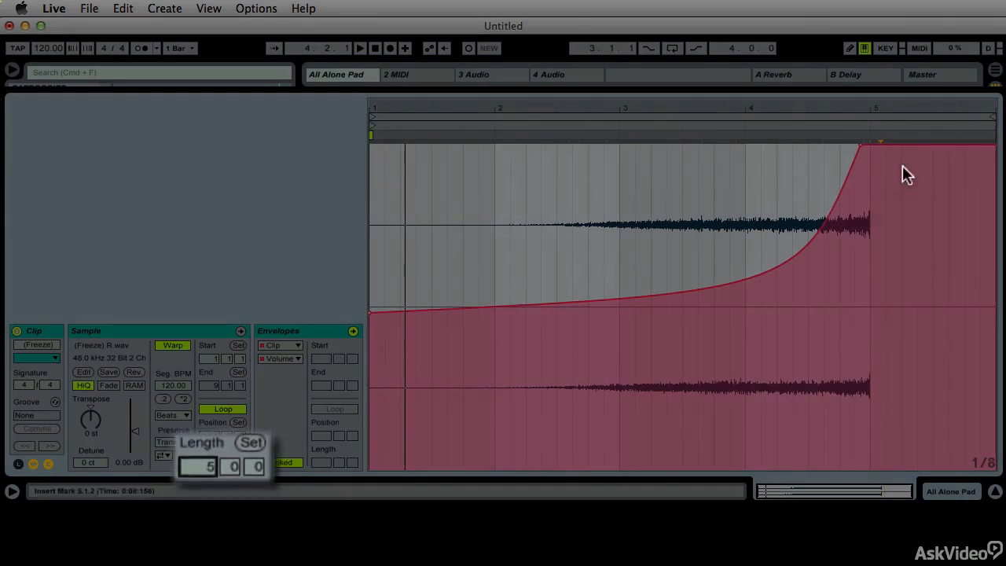
click(751, 126)
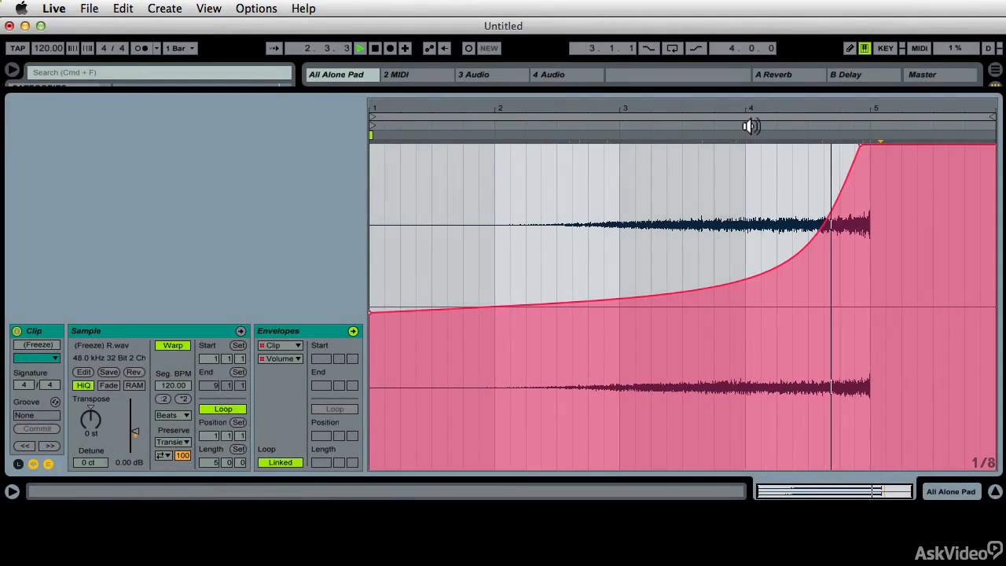
key(space)
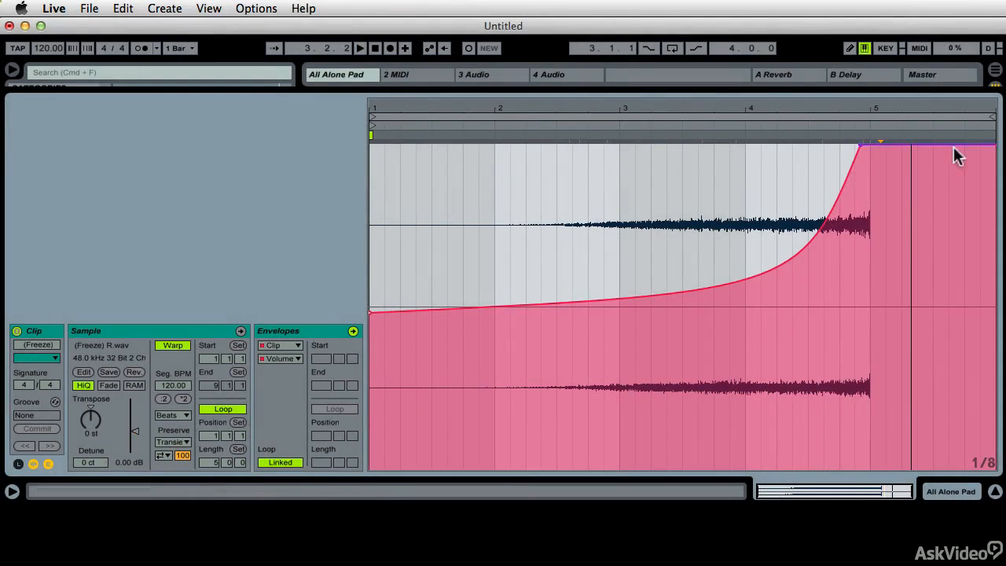
drag(791, 104, 791, 109)
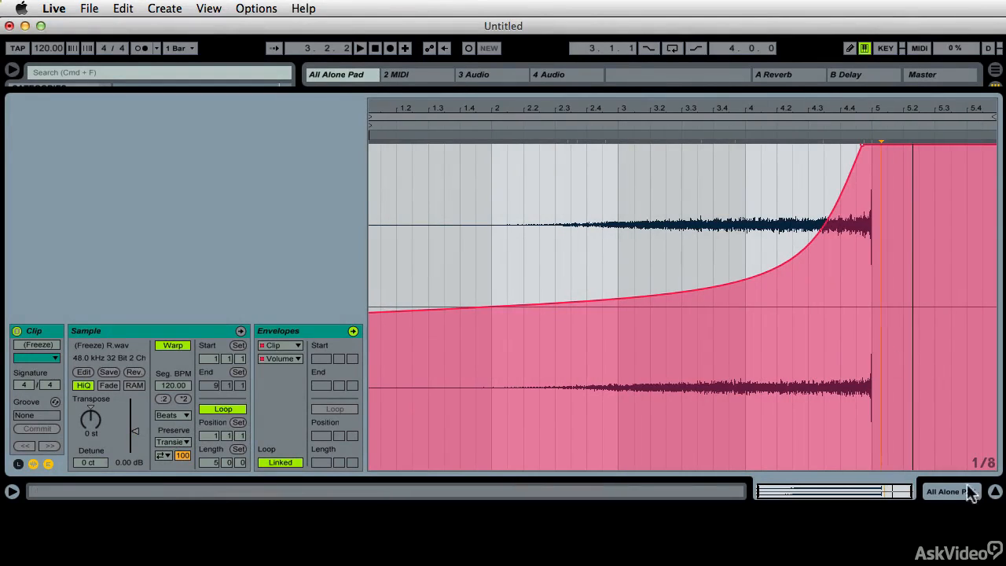
- Shrink the clip editor to bring back the session grid, turn off the clip's looping and launch it to audition it once
drag(456, 102, 462, 323)
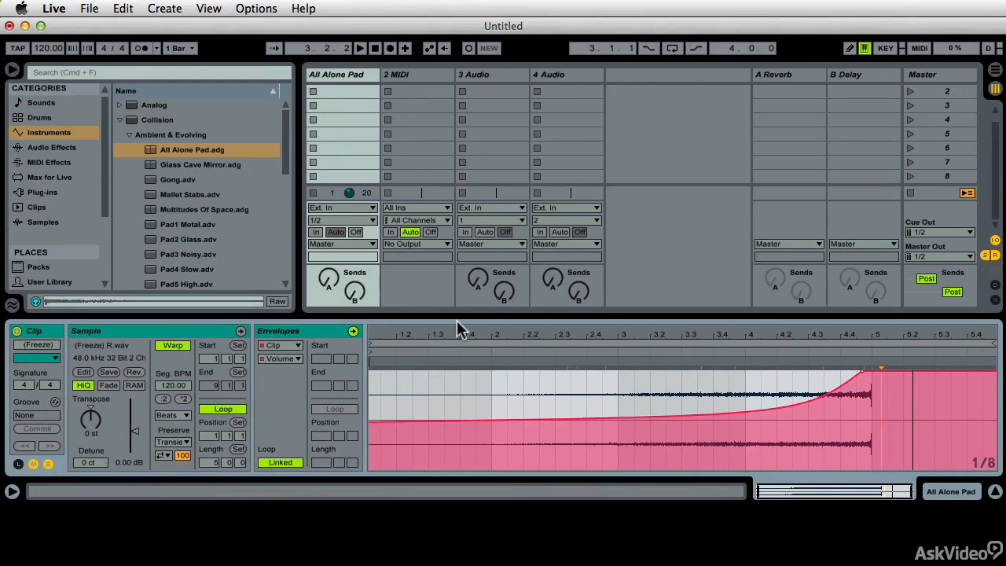
click(420, 279)
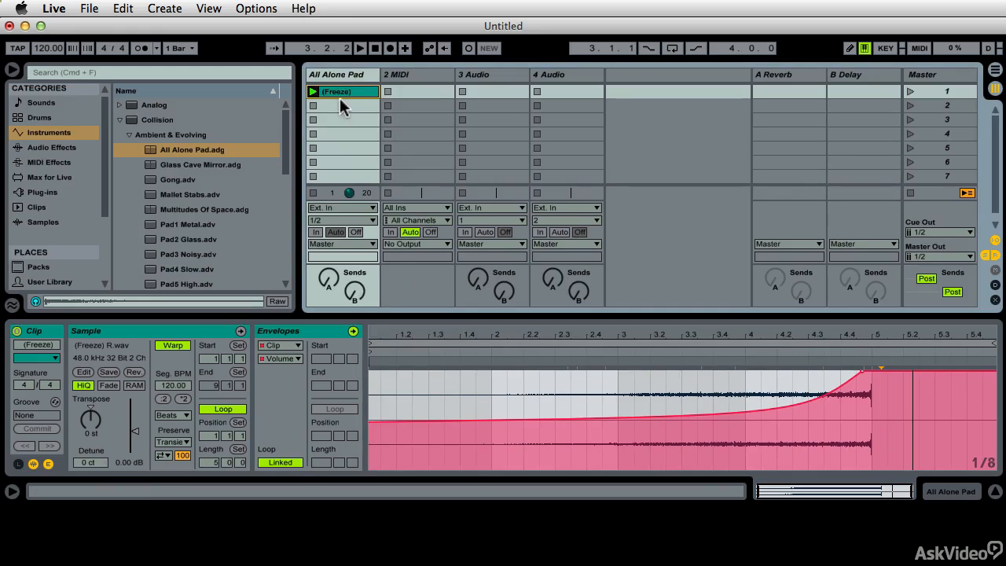
click(225, 407)
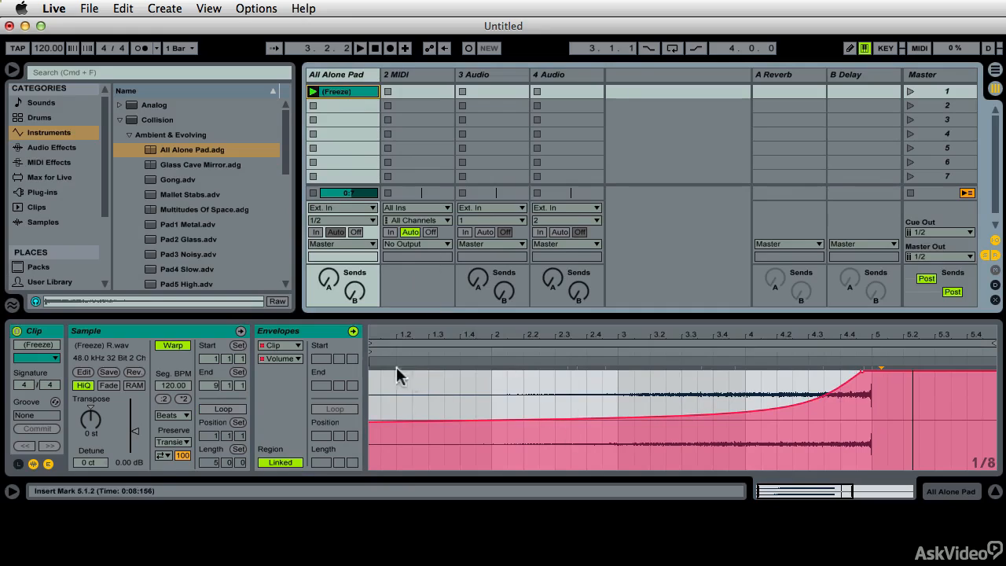
click(313, 92)
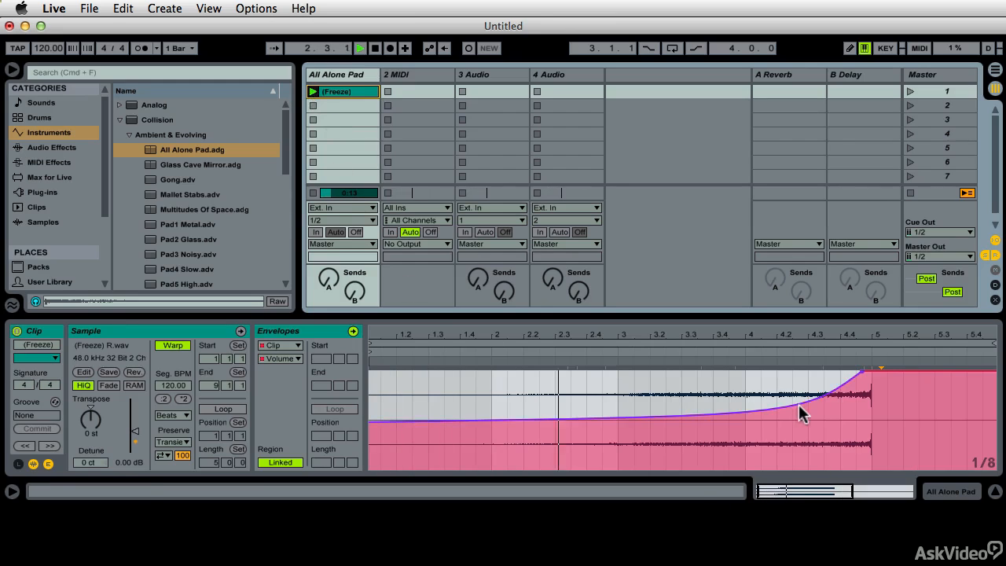
key(space)
- Bend the volume envelope curve upward so the level rises quickly at the clip's start, and play it back
drag(800, 405, 799, 384)
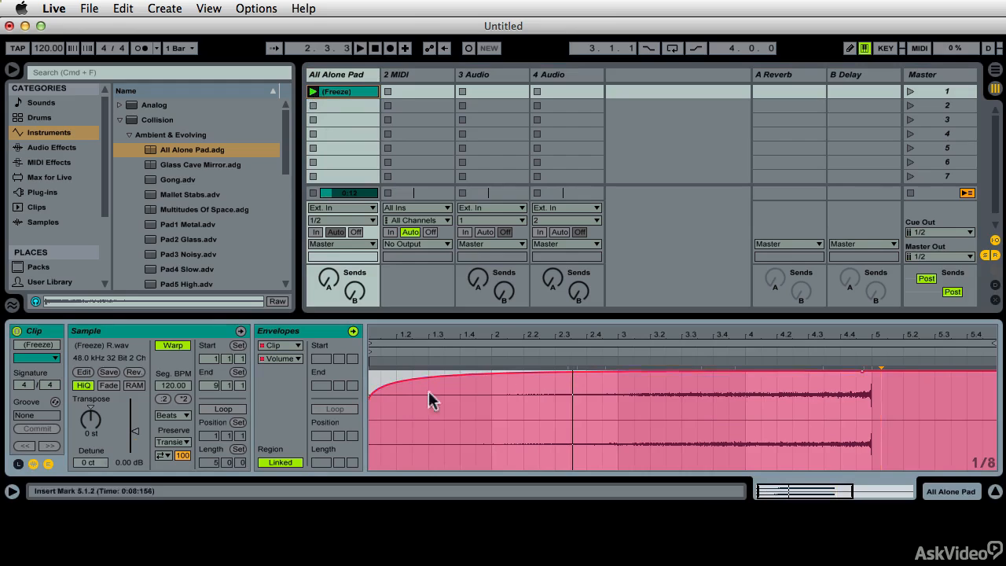
click(371, 402)
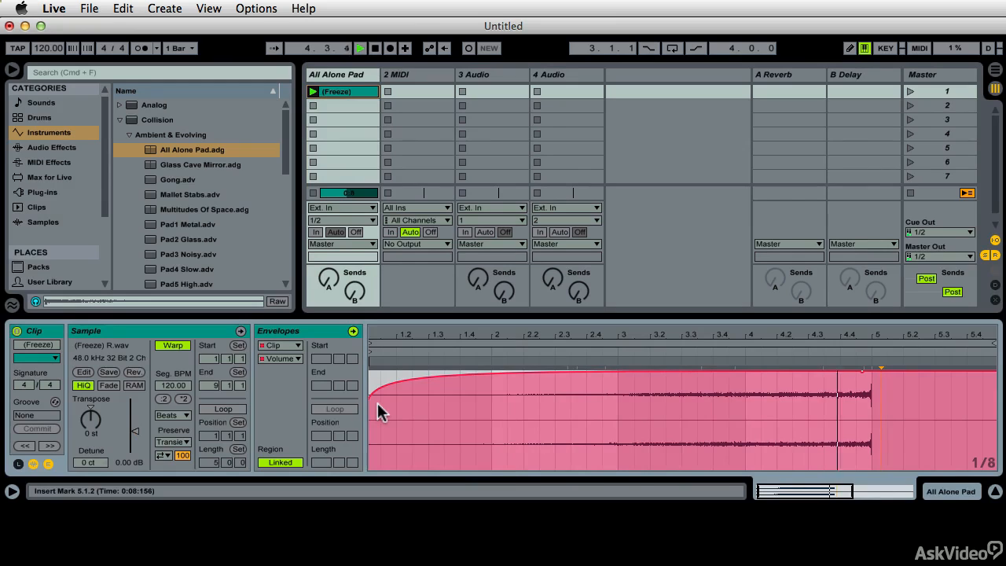
key(space)
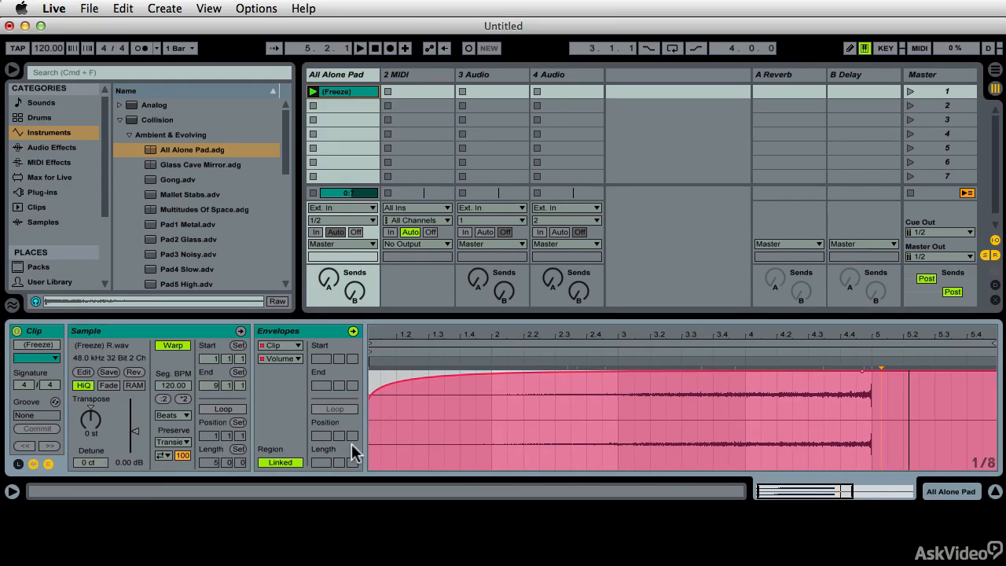
- Rename the reversed pad clip in the All Alone Pad track to BB Freeze Whoosh
click(339, 91)
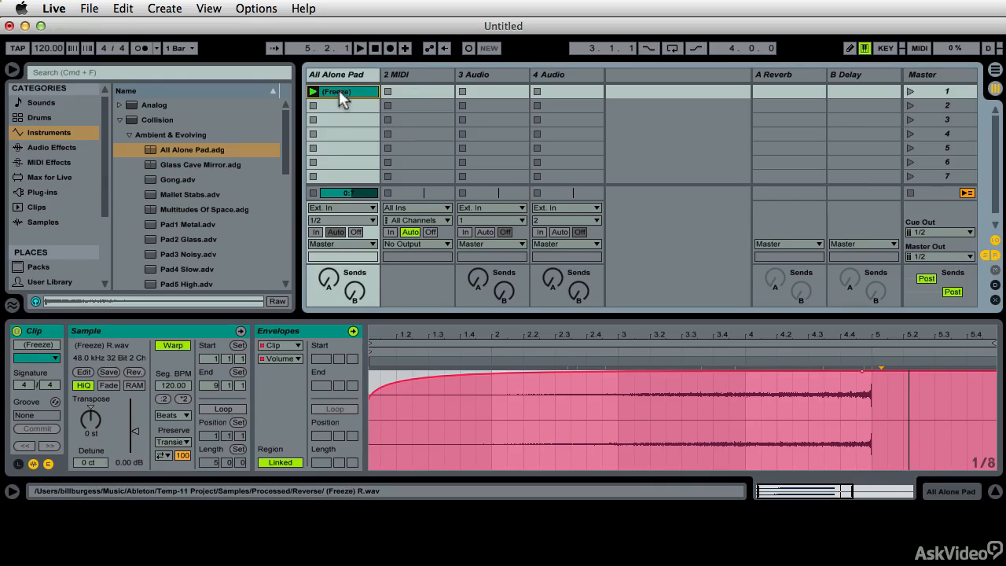
key(super+r)
text(BB)
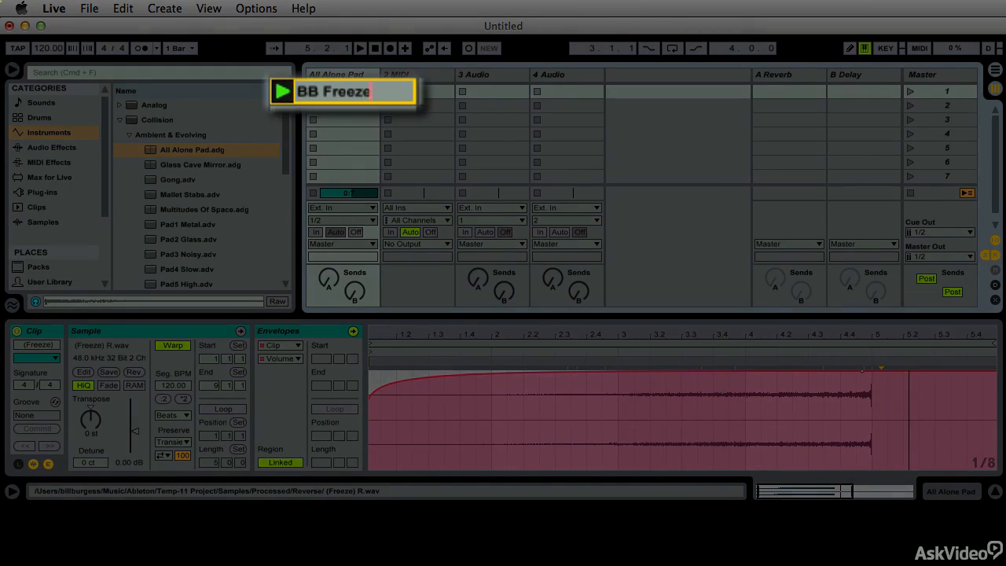
text( Freeze Whoosh)
key(Return)
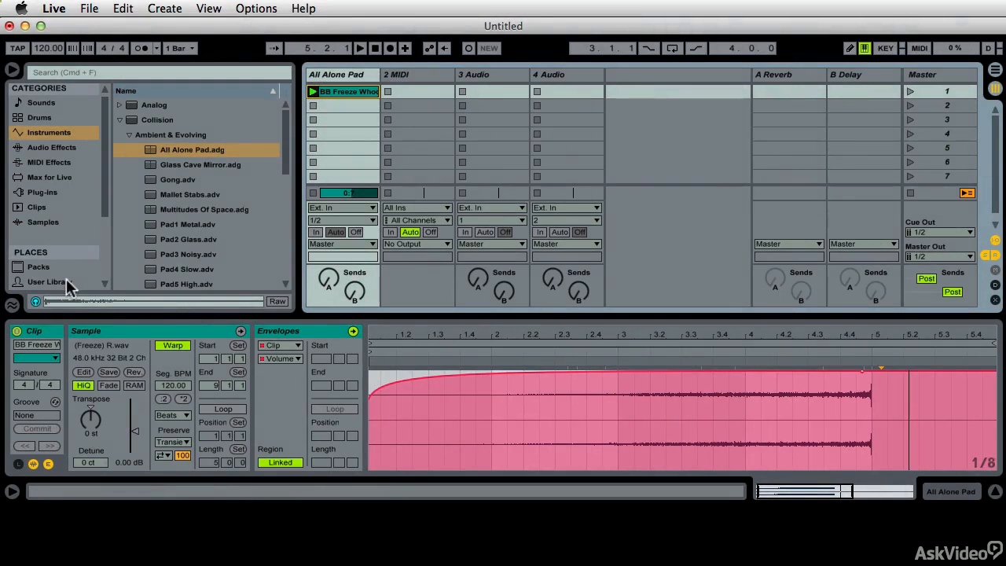
- Save the renamed clip to the ONE SHOTS BB folder under Clips in the User Library, keeping its name BB Freeze Whoosh
click(49, 281)
click(122, 105)
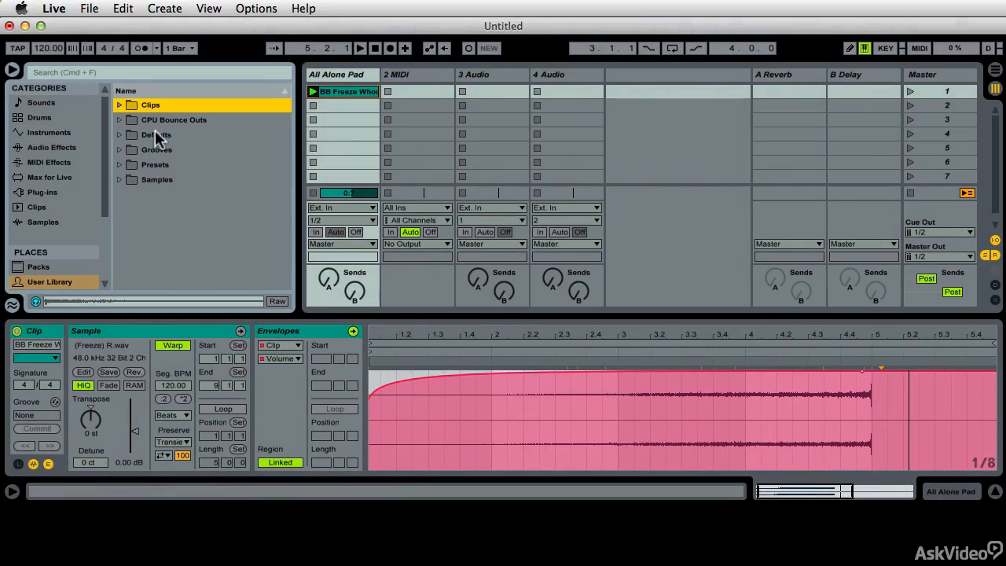
click(120, 105)
scroll(288, 134, down, 5)
click(131, 245)
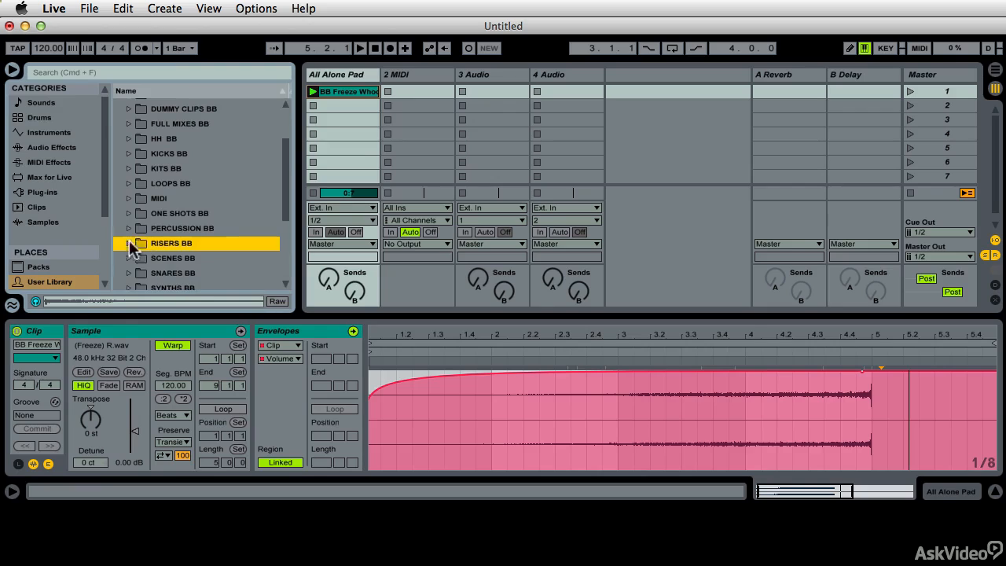
scroll(232, 192, down, 6)
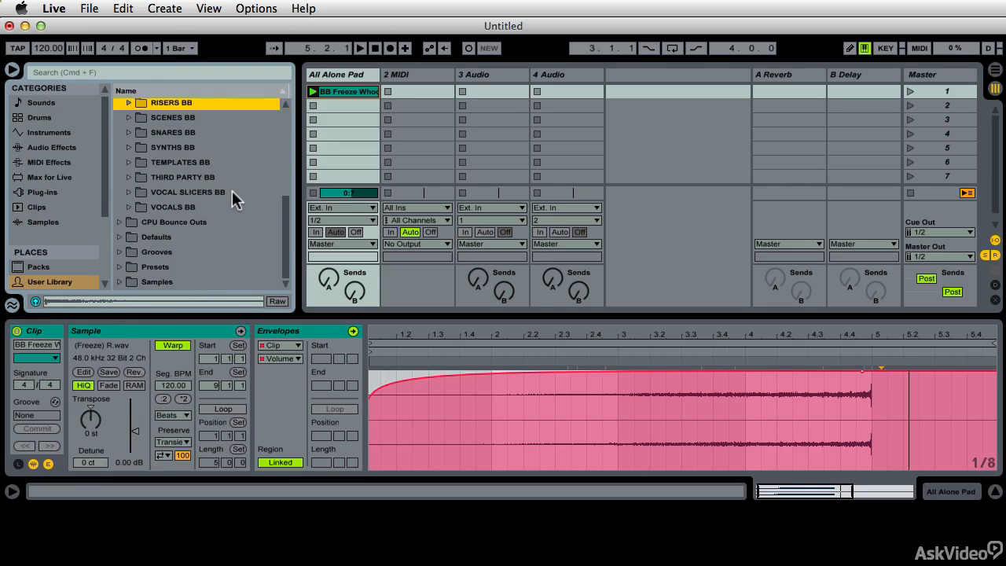
scroll(242, 220, up, 6)
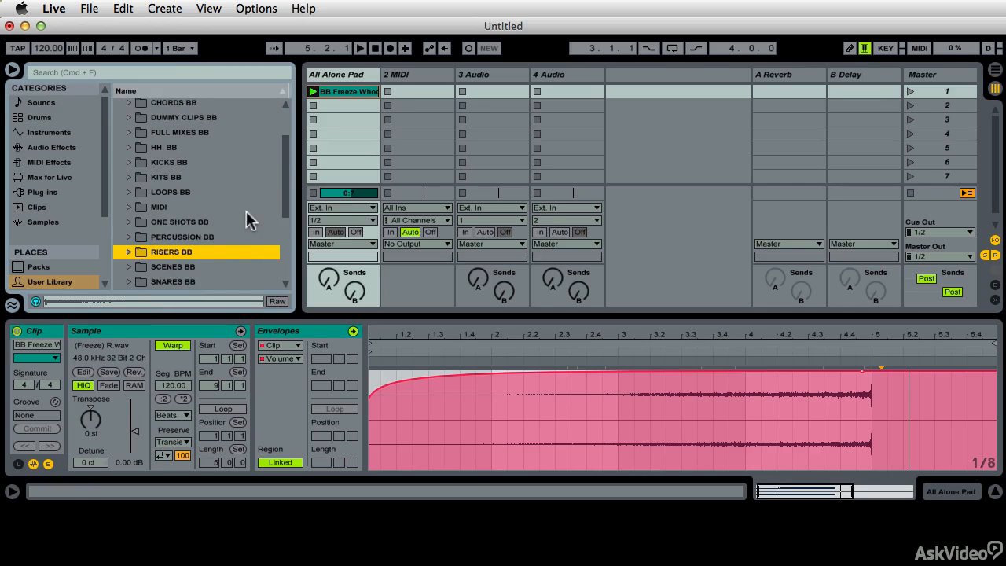
click(126, 222)
scroll(212, 252, down, 3)
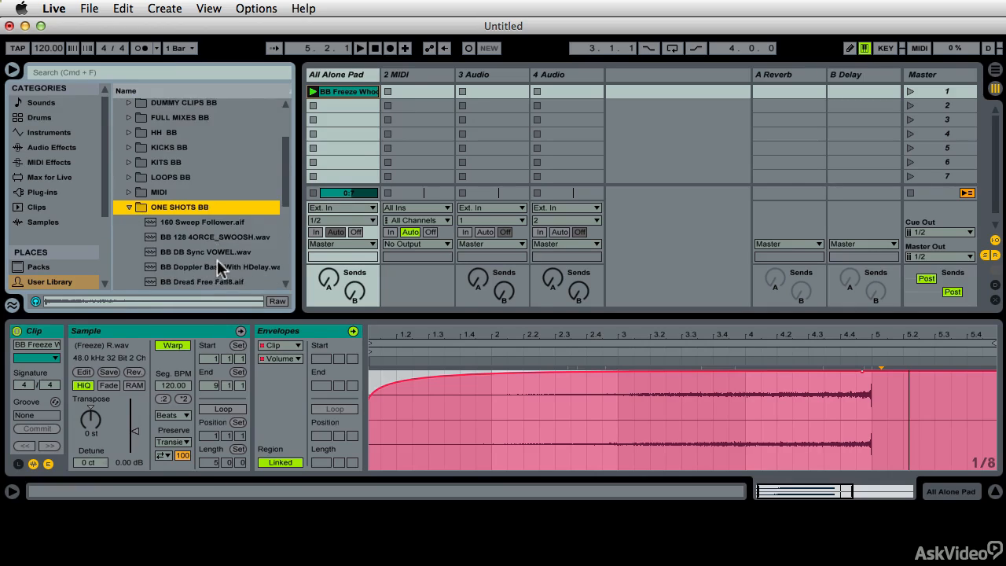
drag(334, 91, 206, 241)
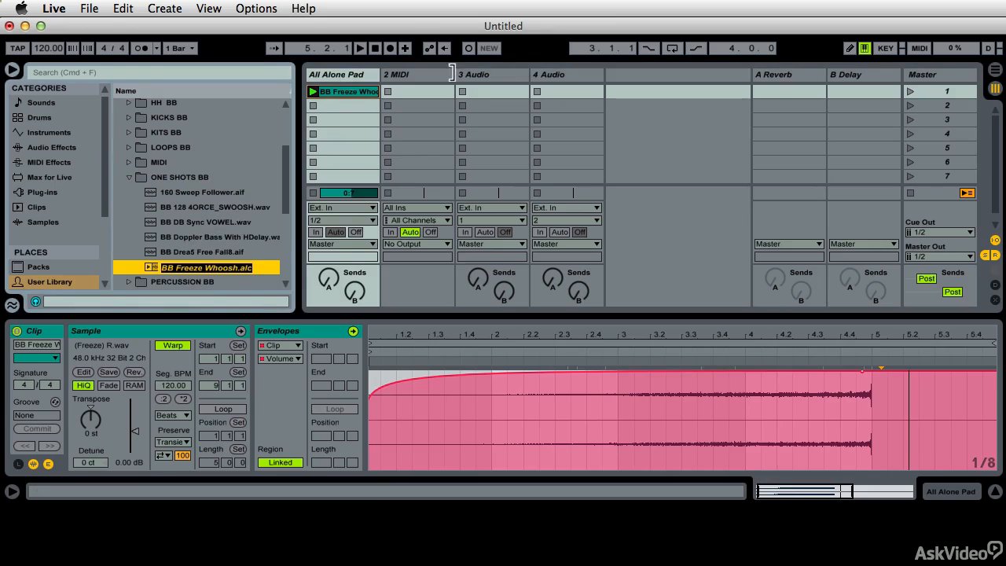
key(Return)
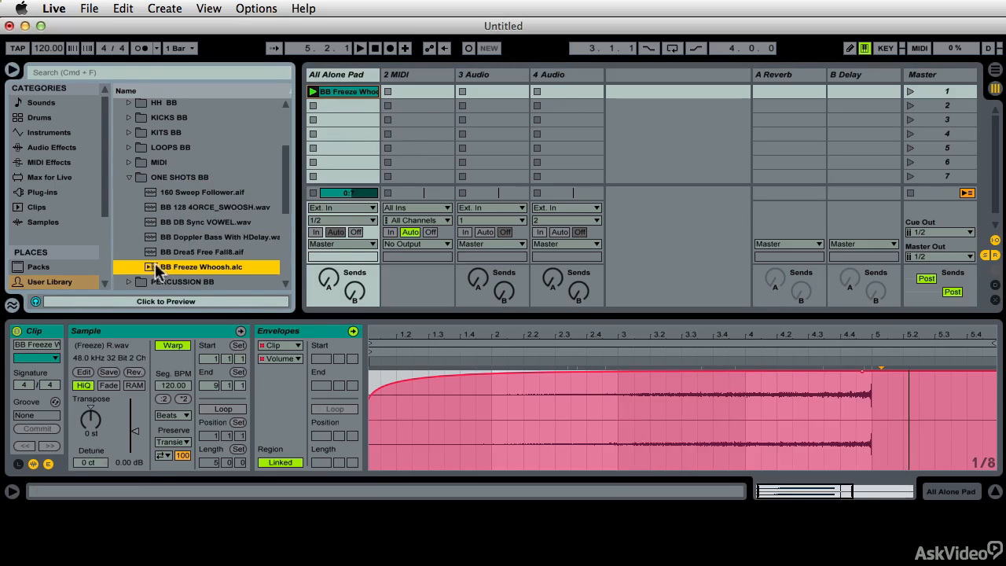
- Load the saved BB Freeze Whoosh.alc into the second slot of the 3 Audio track and collapse the ONE SHOTS BB folder
drag(149, 267, 464, 110)
click(462, 105)
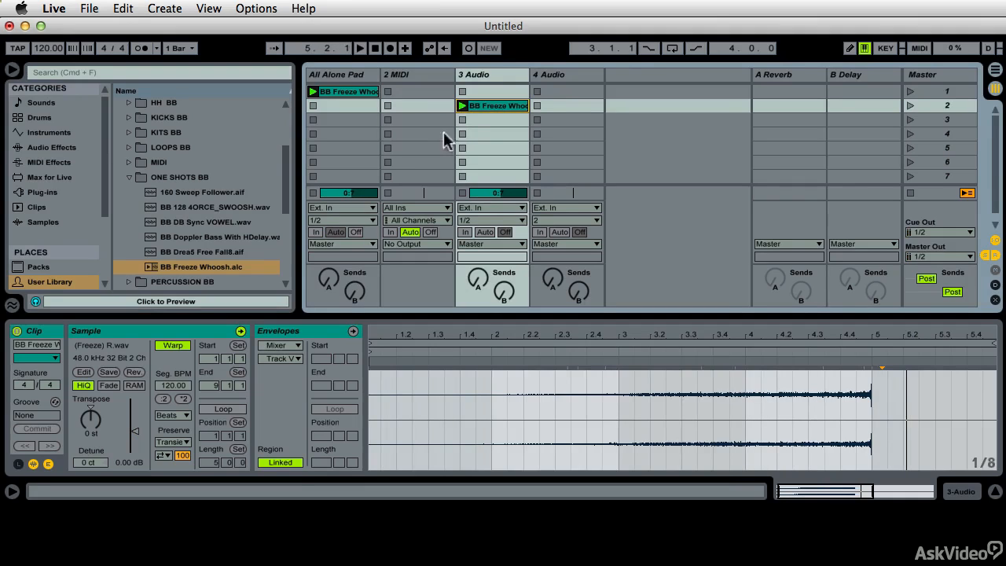
click(130, 176)
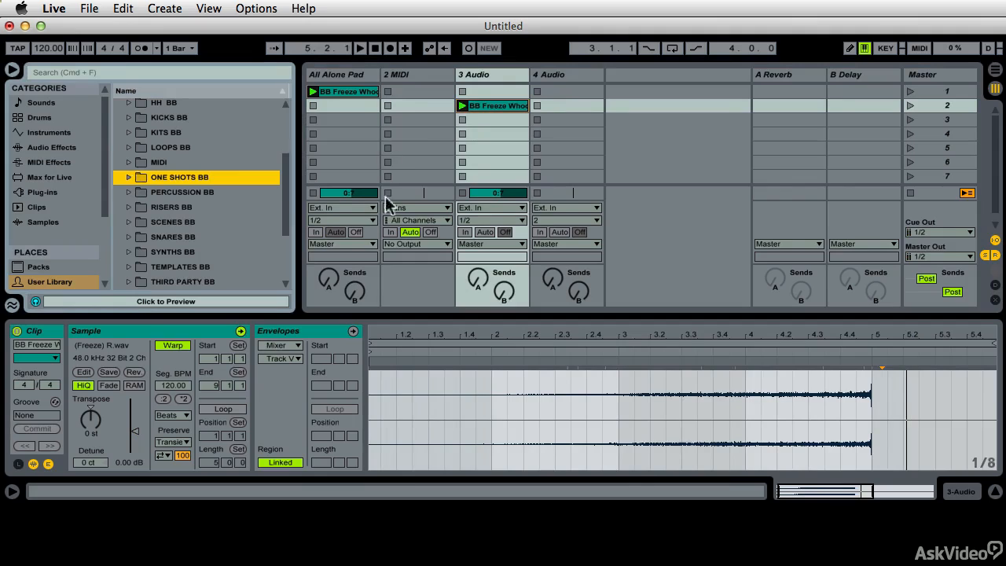
- Search the browser for snare, filter the results to clips, and preview LCD Snares.alc and the Speed-Snare DarkPlateVerb clip
click(70, 70)
text(snare)
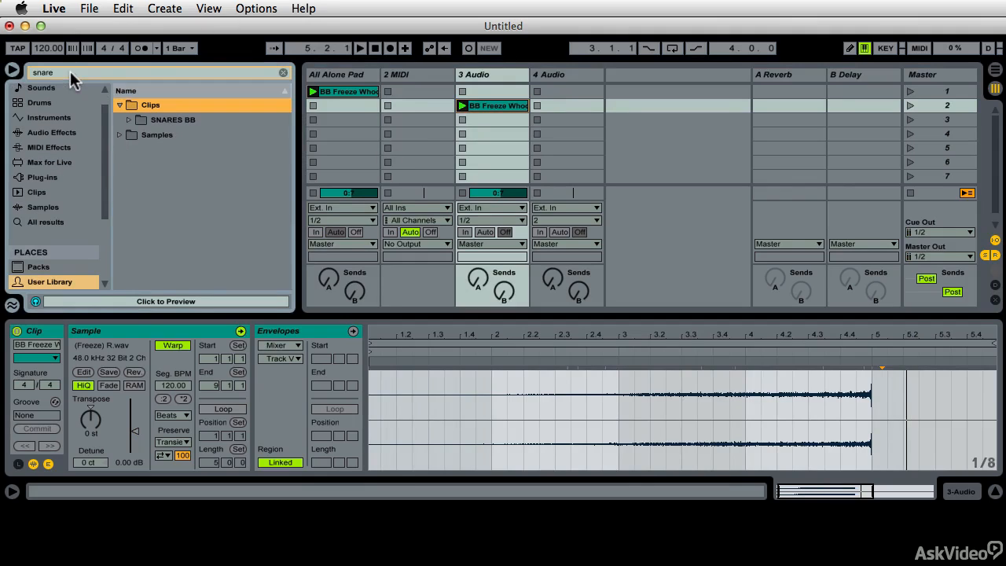
click(43, 102)
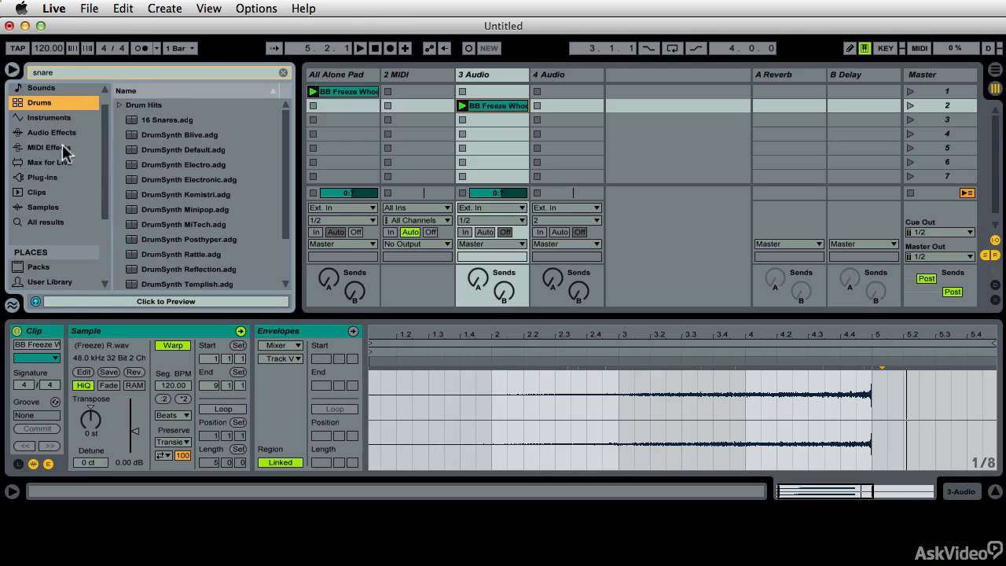
click(43, 89)
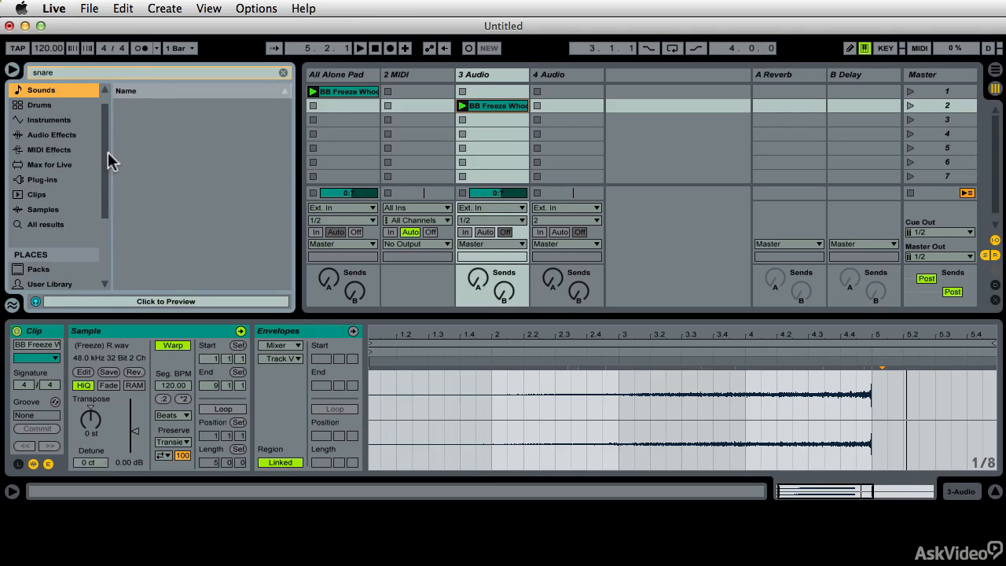
click(49, 195)
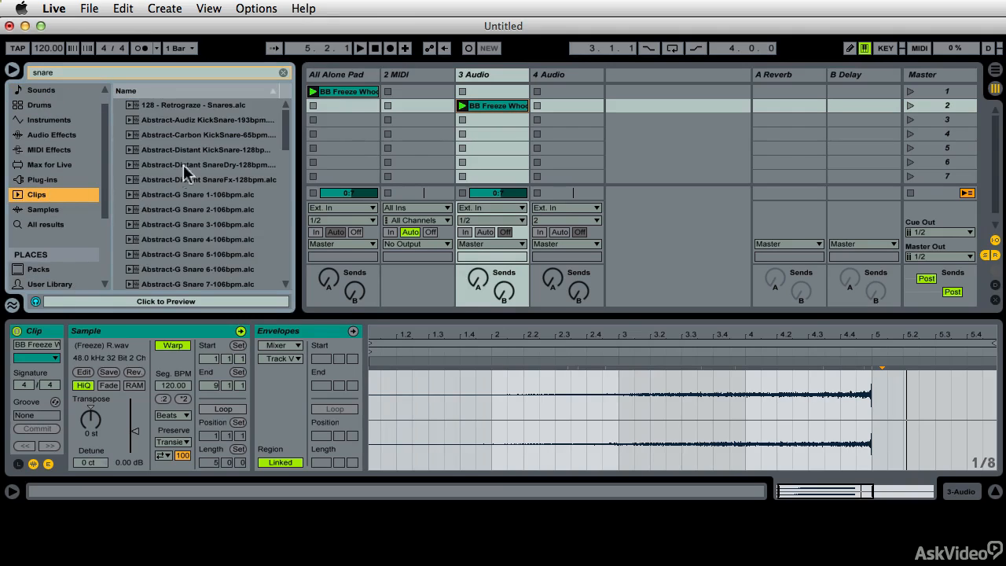
scroll(180, 222, down, 15)
click(186, 194)
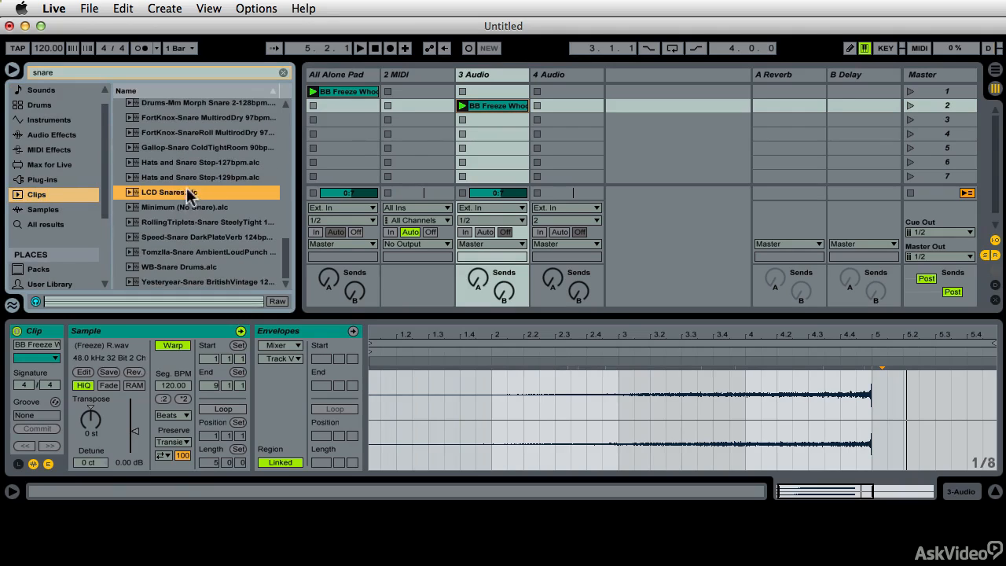
click(180, 236)
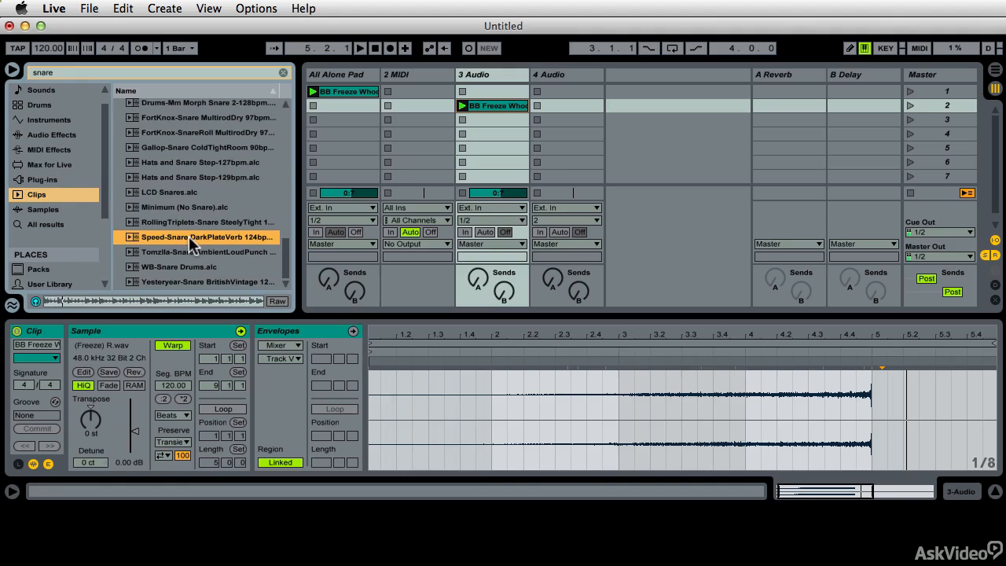
- Preview the WB-Snare Drums, Yesteryear-Snare BritishVintage and Abstract-Audiz KickSnare-193bpm clips in the snare search results
click(180, 267)
click(173, 276)
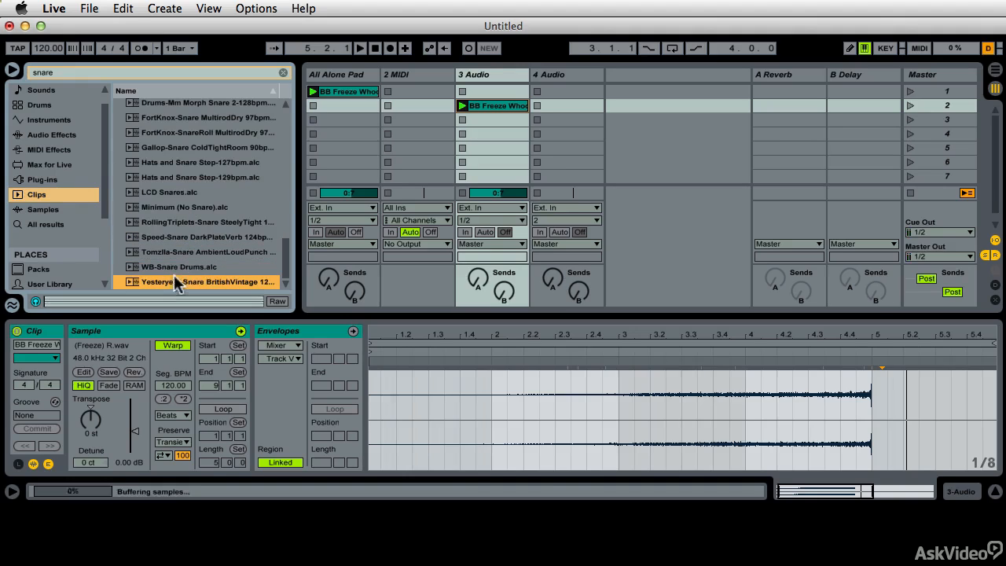
scroll(188, 248, up, 15)
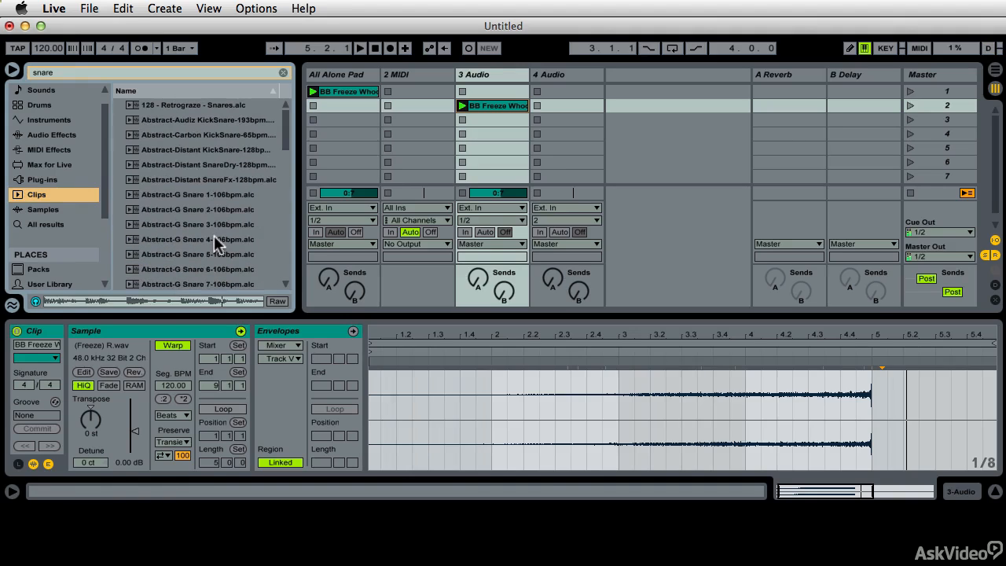
click(186, 120)
click(102, 302)
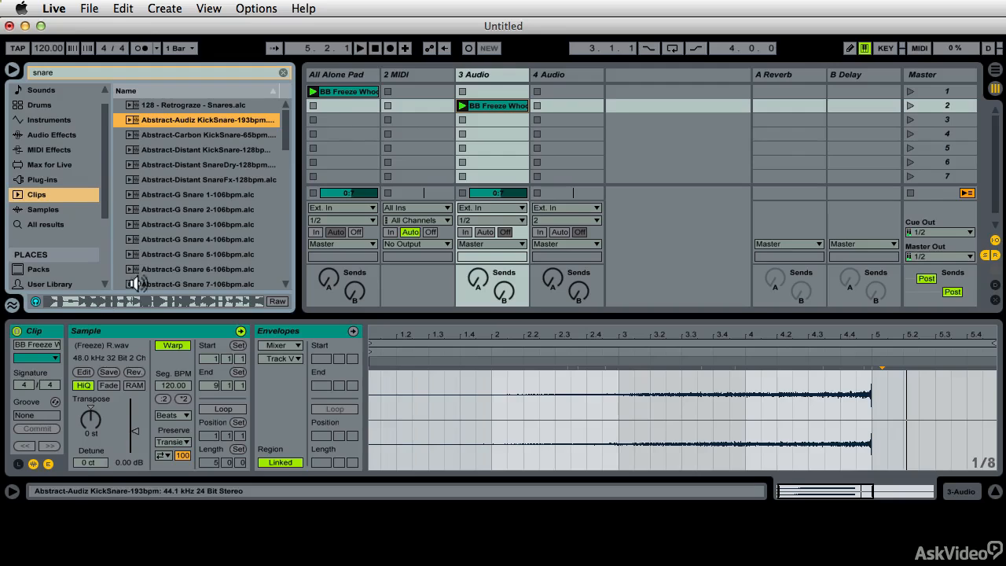
- Load Abstract-Audiz KickSnare-193bpm into 4 Audio, place it at bar 1 of All Alone Pad in the Arrangement, and restore arrangement playback
drag(219, 120, 558, 107)
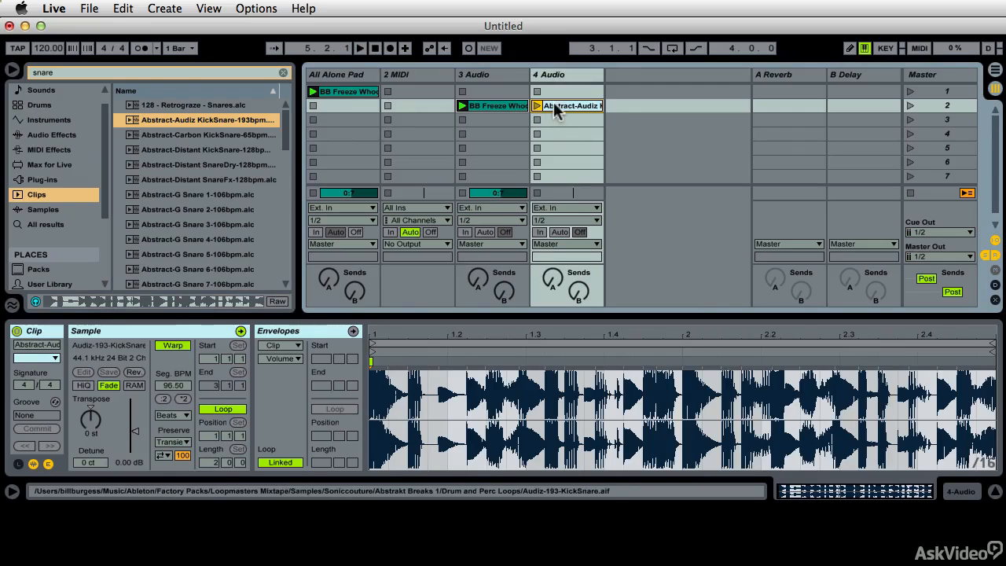
drag(554, 102, 307, 157)
key(Tab)
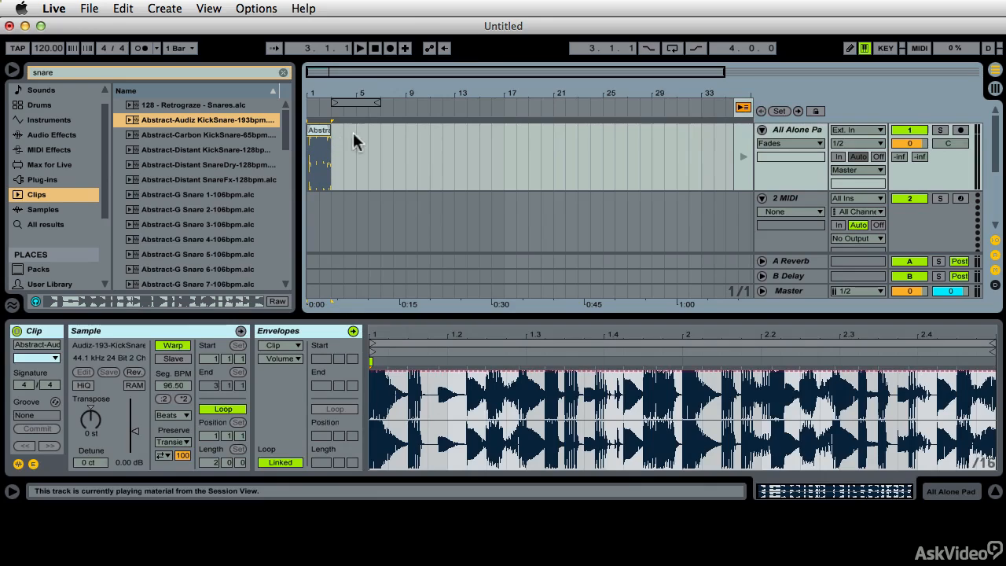
click(743, 108)
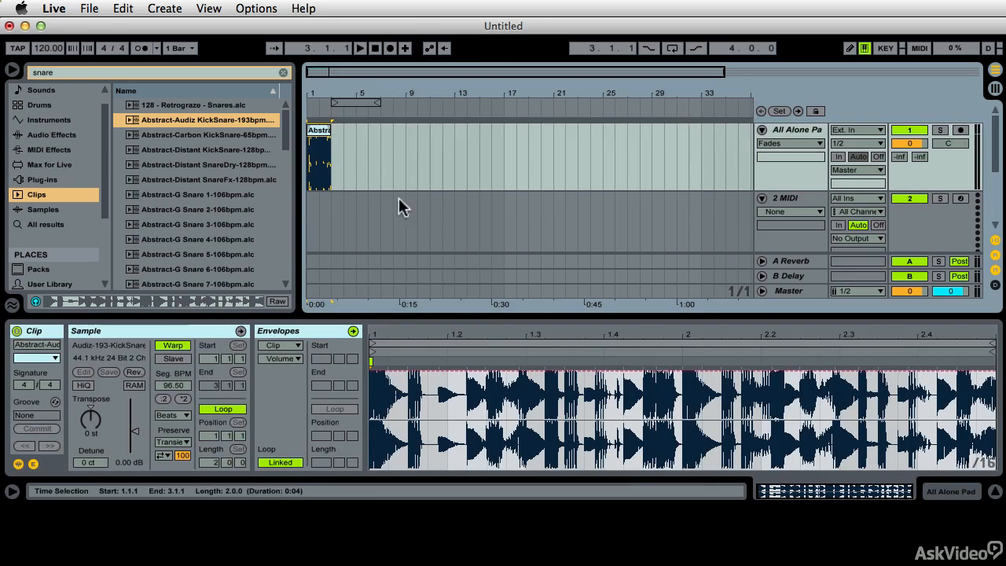
- Trim the end of the Abstract-Audiz KickSnare clip back to 1.2.2
drag(332, 90, 360, 129)
key(plus)
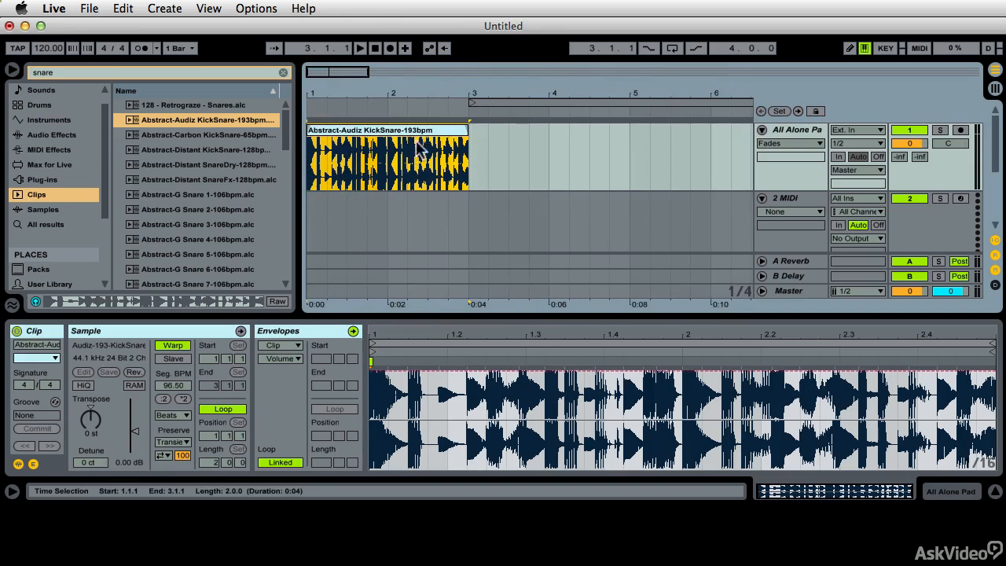
drag(338, 85, 355, 96)
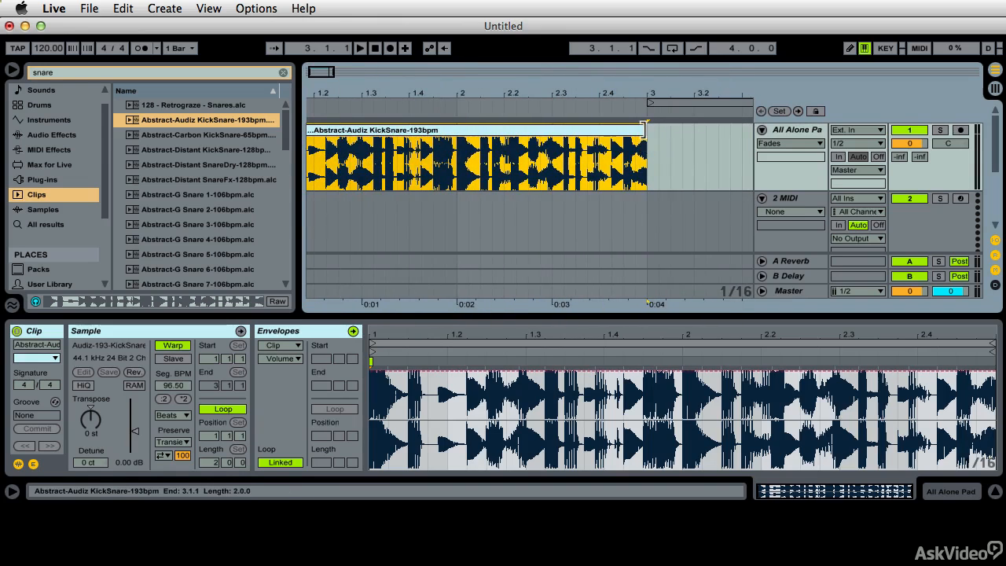
drag(646, 154, 338, 174)
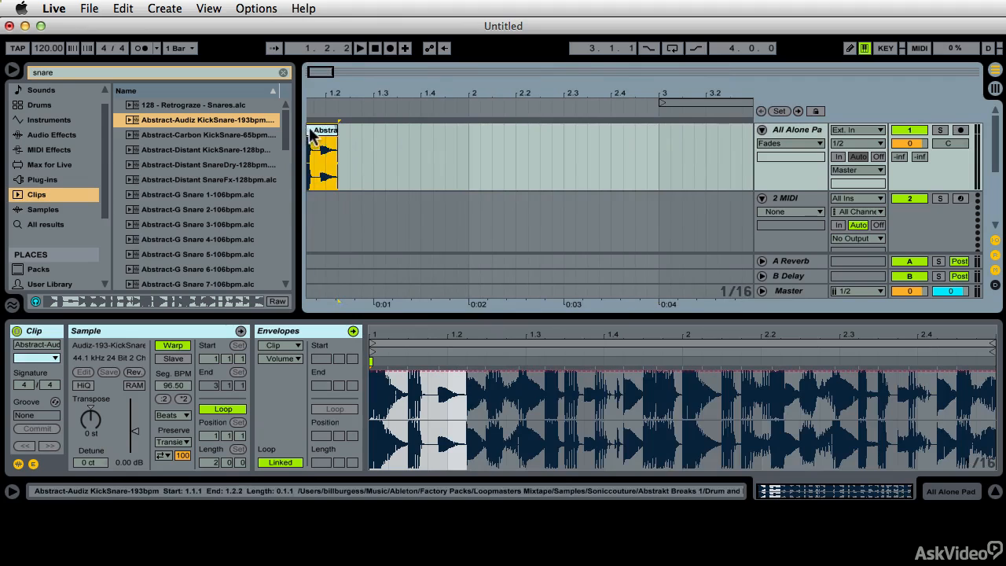
- Turn off the arrangement grid and trim the KickSnare clip's start to the onset of the hit between 1.1.4 and 1.2
drag(309, 136, 347, 134)
drag(355, 90, 353, 122)
scroll(440, 130, left, 5)
right_click(500, 150)
click(538, 279)
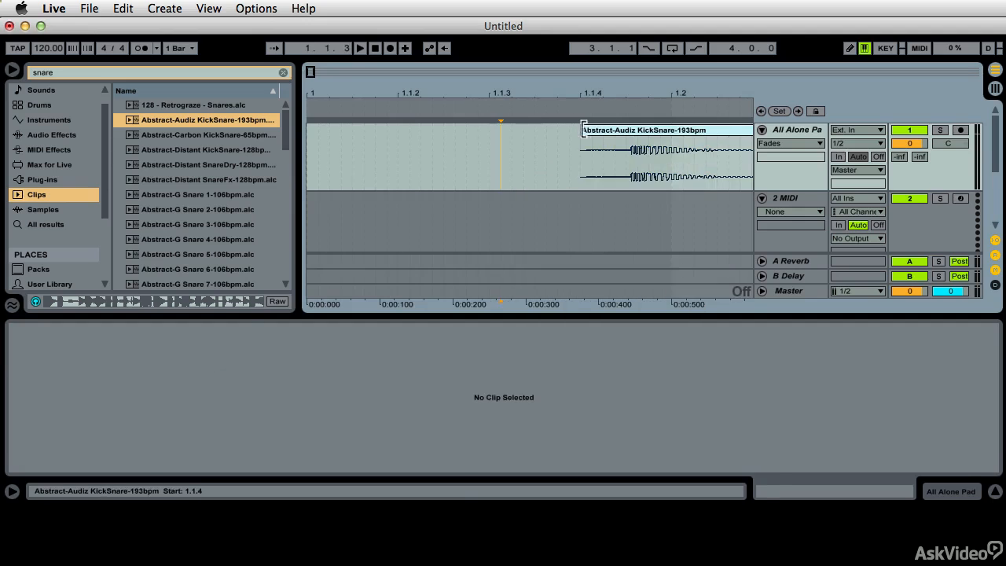
drag(581, 138, 629, 138)
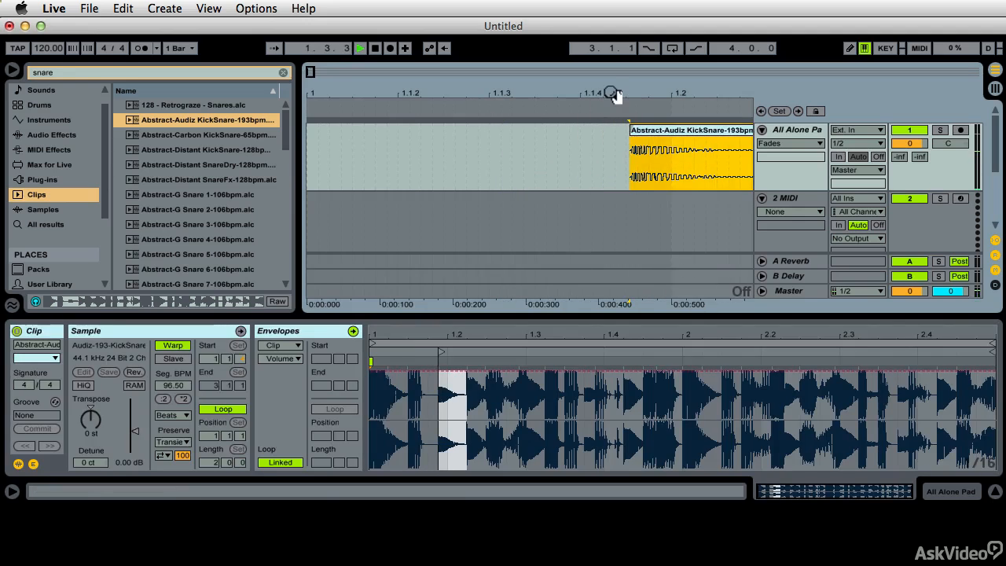
- Re-trim the KickSnare clip to a short hit about 102 ms long just after 1.2.2 and move it to 1.1.1
drag(609, 92, 350, 100)
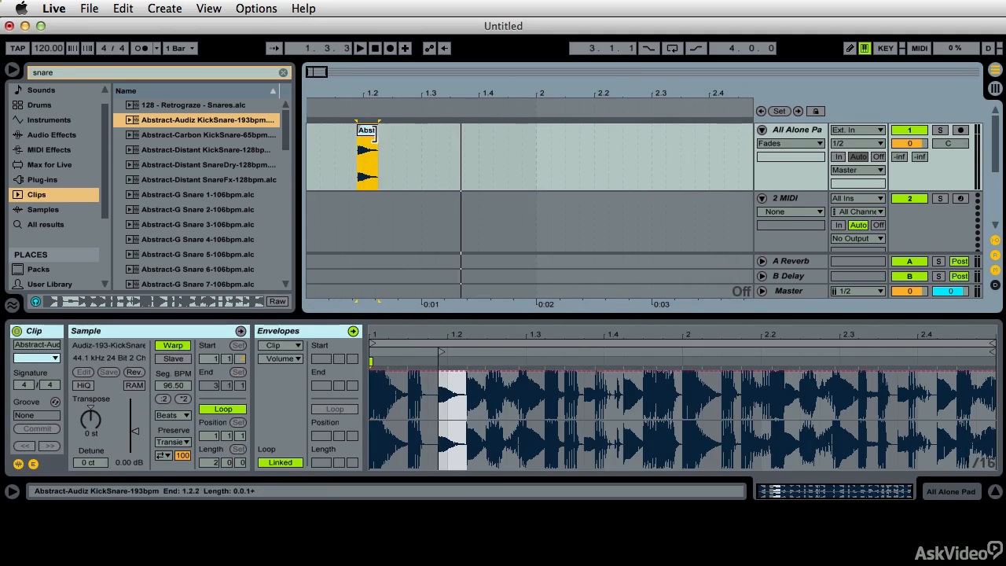
drag(378, 135, 508, 135)
drag(358, 137, 378, 137)
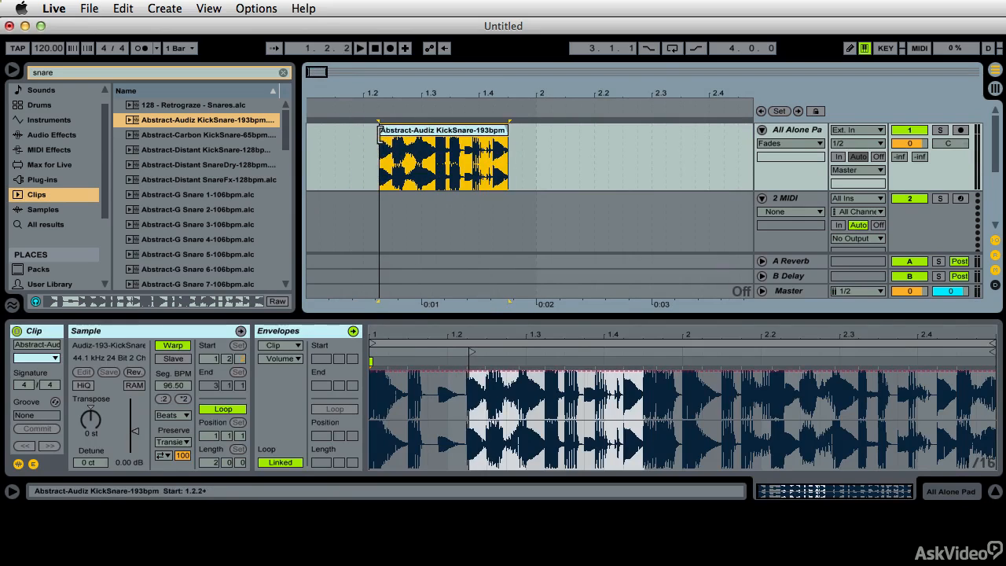
click(381, 114)
mouse_move(508, 129)
mouse_down()
mouse_move(391, 129)
mouse_move(497, 130)
mouse_up()
key(space)
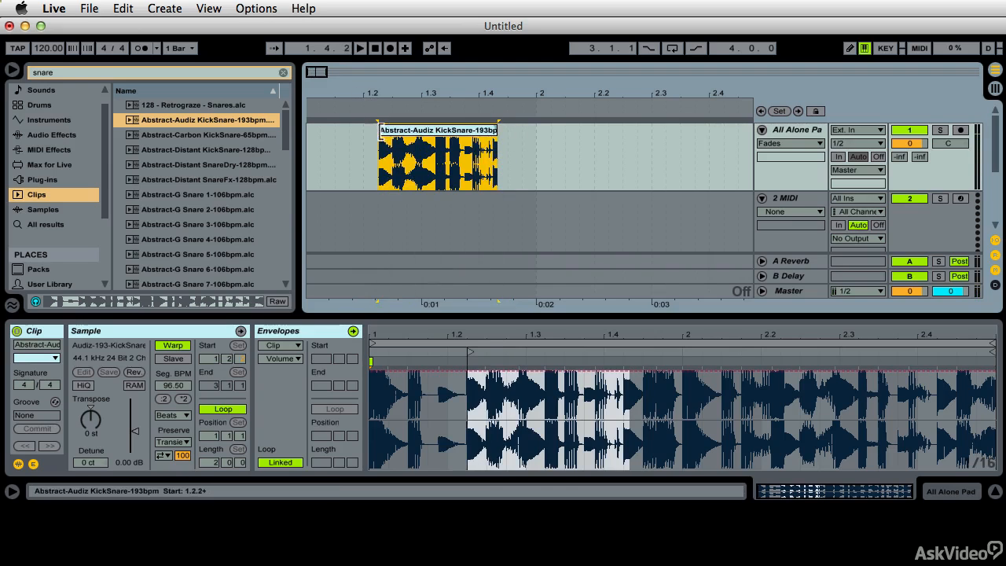
drag(378, 129, 393, 130)
drag(497, 129, 315, 140)
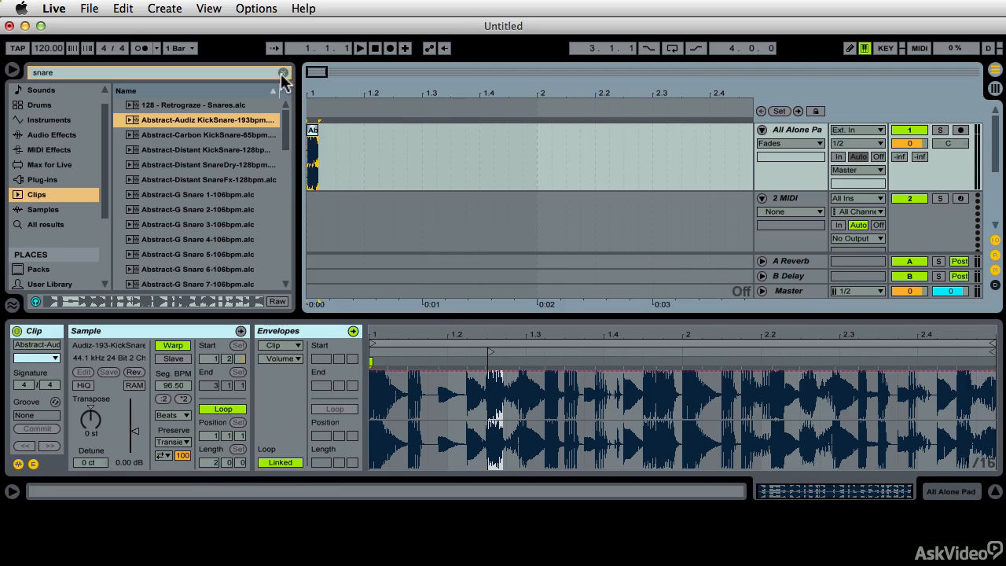
- Clear the snare search and add the Reverb audio effect to the All Alone Pad track
click(283, 73)
click(58, 148)
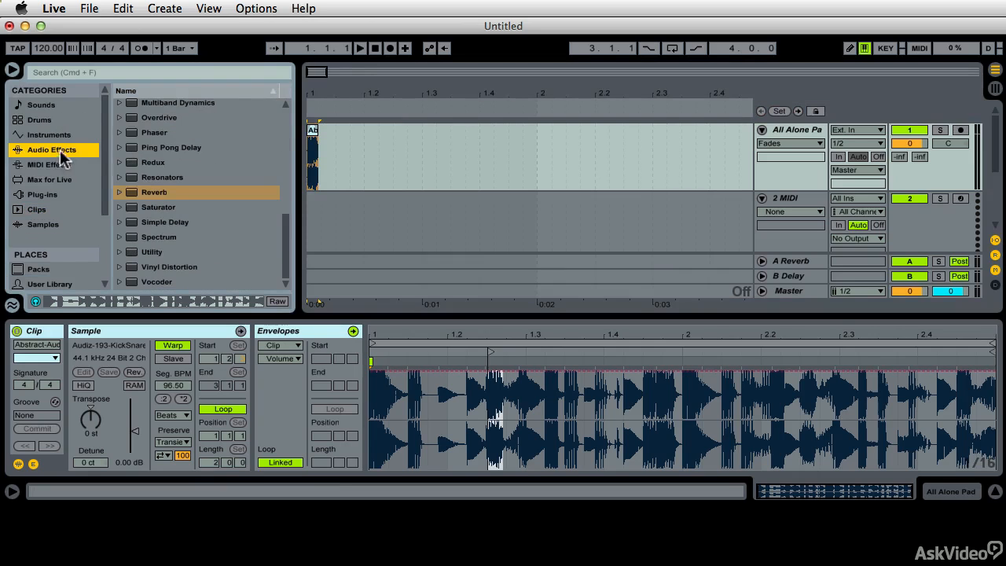
click(129, 195)
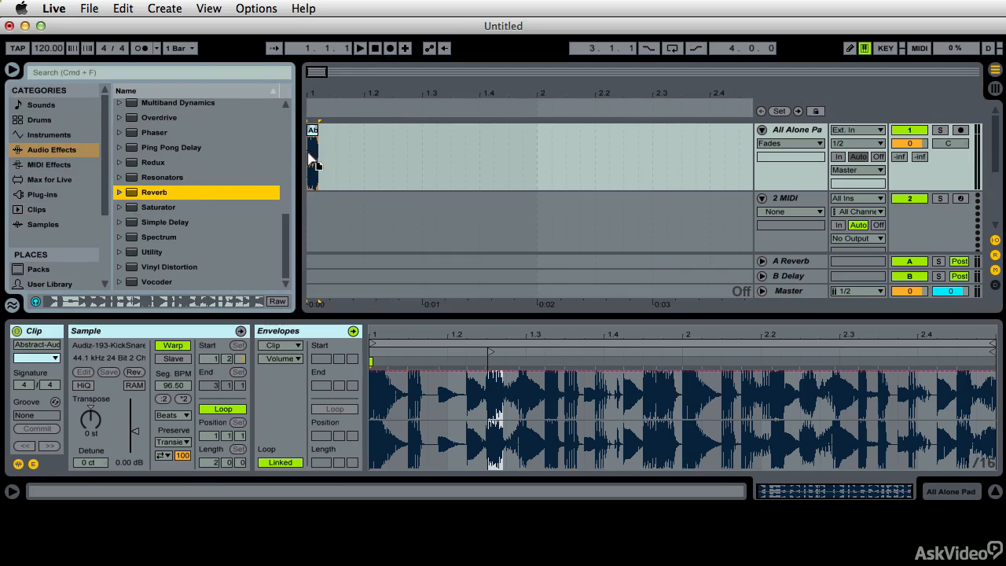
drag(324, 163, 320, 157)
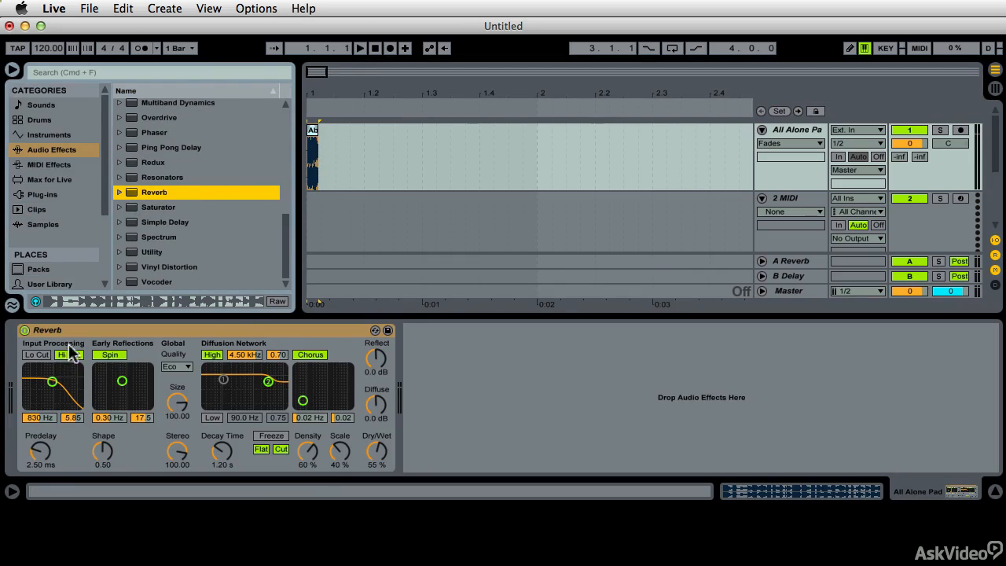
- Swap the Reverb for its Gymnasium.adv hall preset and play the snare hit through it
click(375, 330)
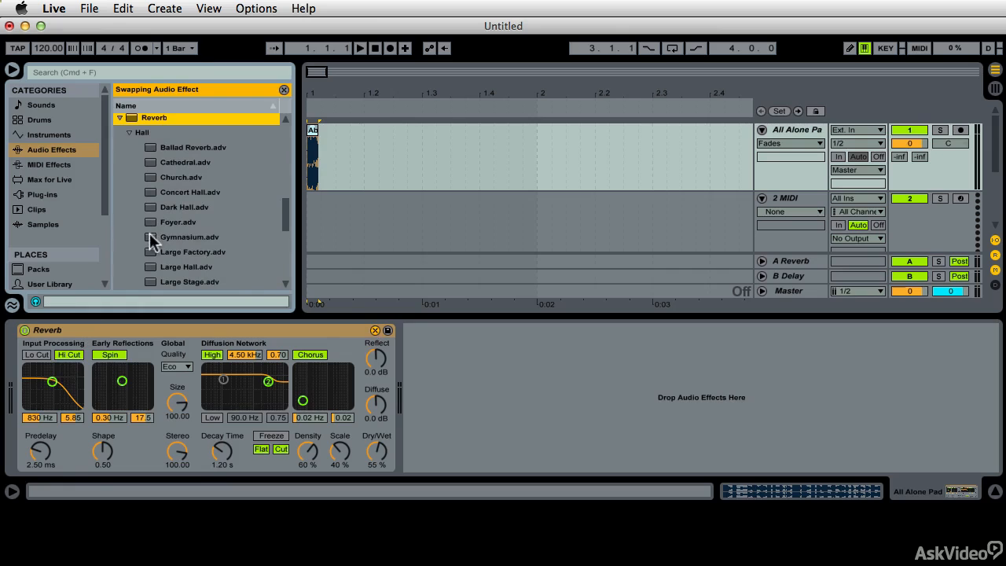
double_click(189, 237)
click(331, 273)
key(space)
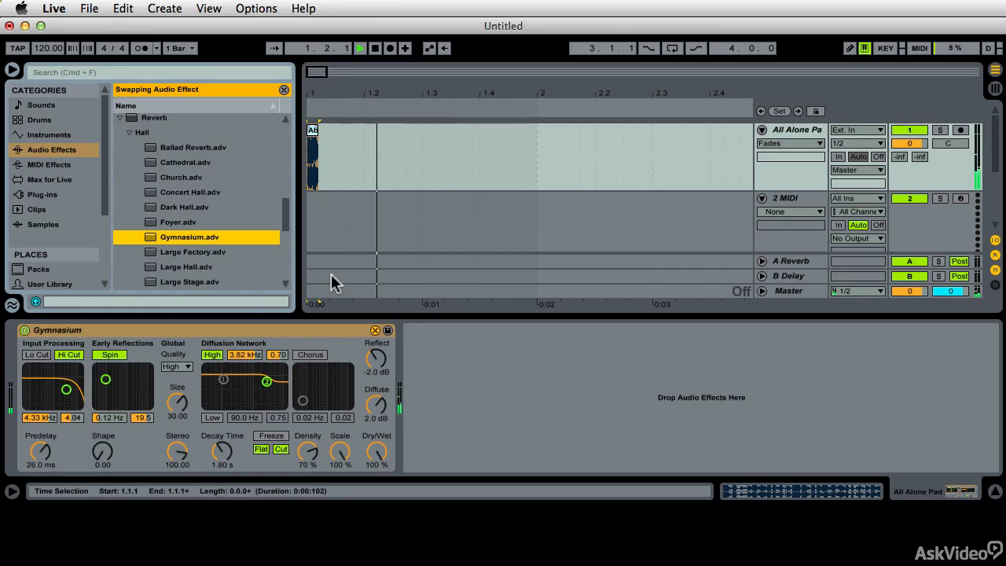
- Set the Gymnasium reverb's Predelay to 0.50 ms and its Decay Time to 15.4 s
drag(223, 451, 223, 444)
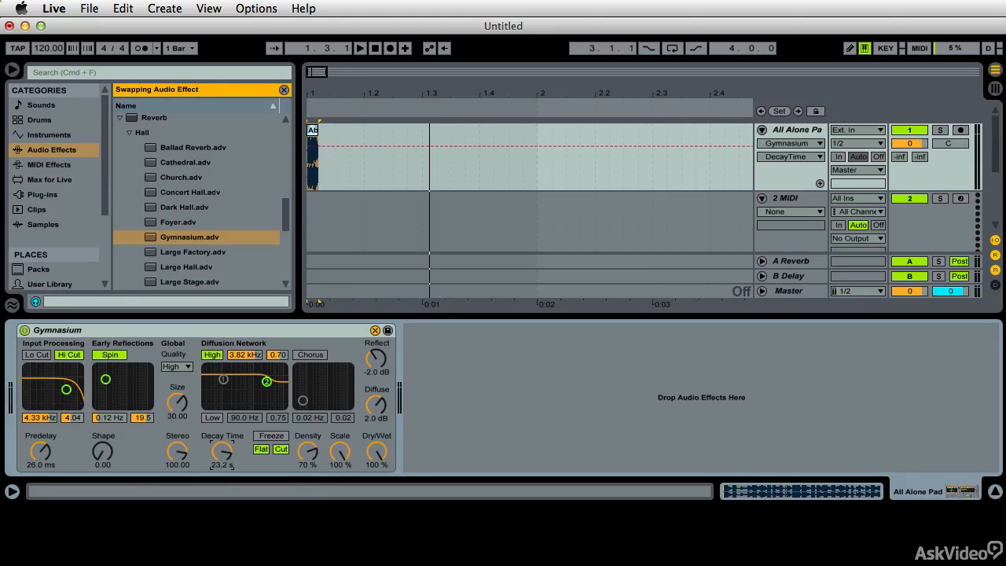
click(41, 451)
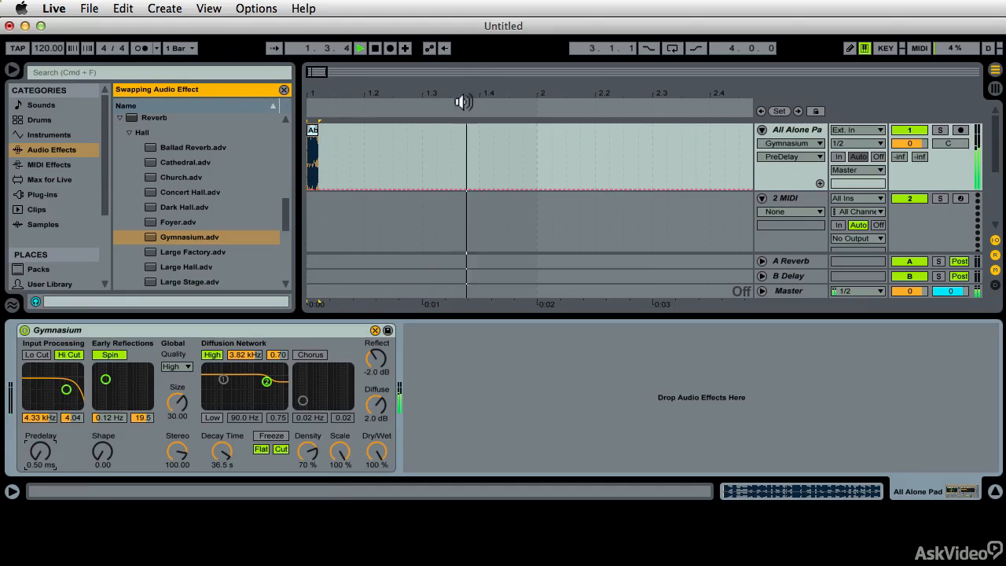
drag(486, 87, 390, 87)
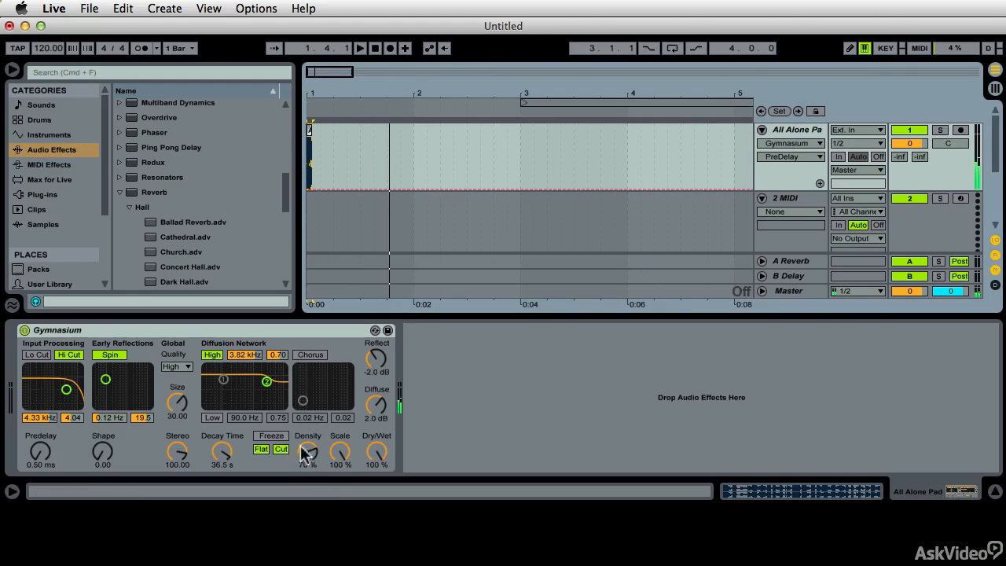
drag(224, 461, 224, 474)
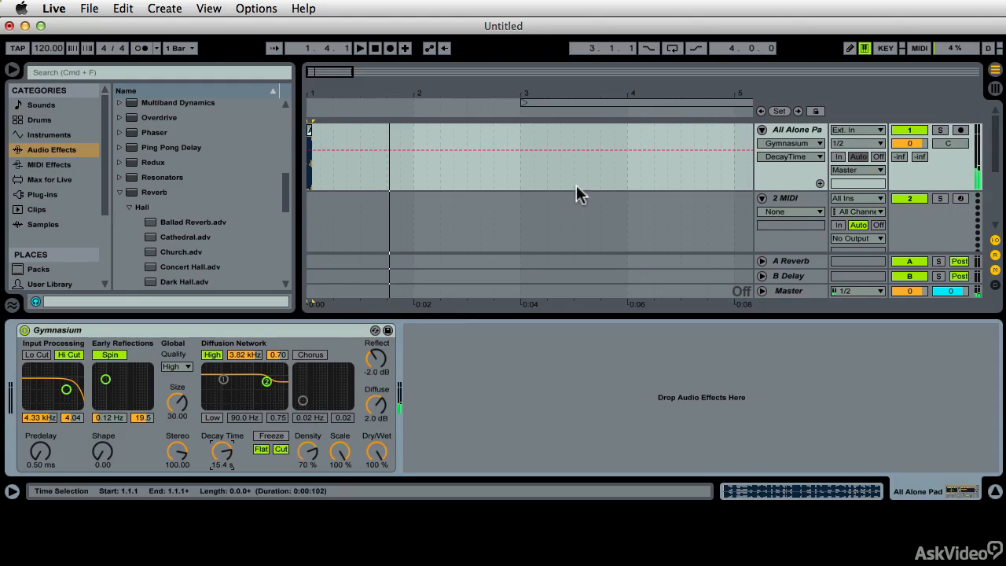
- Set the arrangement loop to four bars starting at 1.1.1 and the fixed grid to 1/4
drag(611, 103, 367, 122)
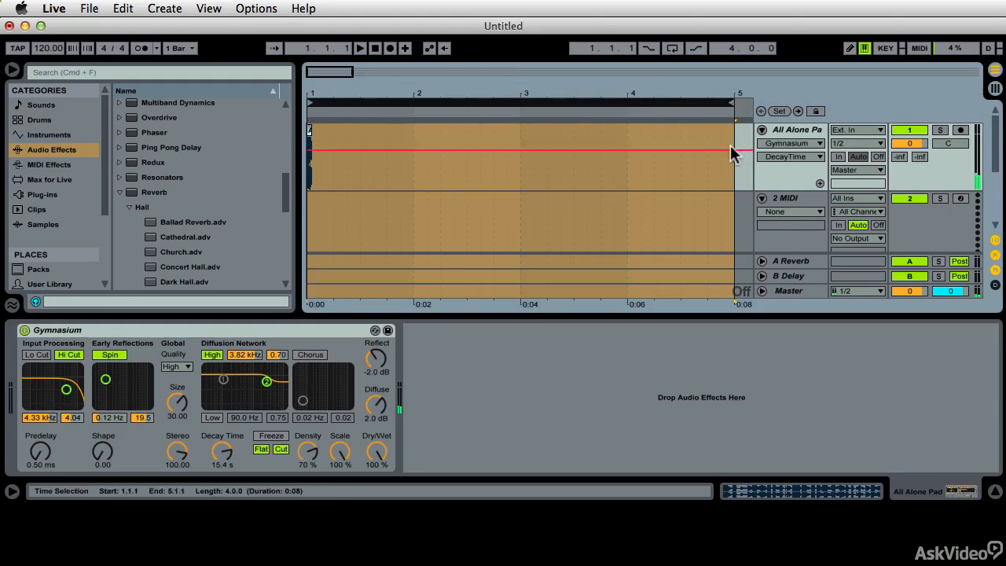
drag(639, 88, 638, 47)
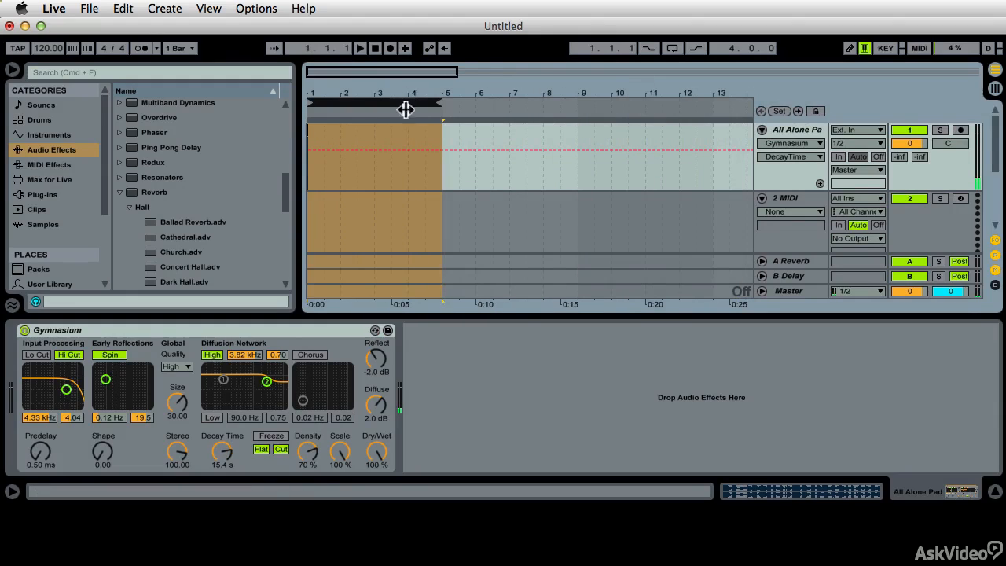
click(440, 105)
drag(441, 106, 452, 105)
right_click(483, 147)
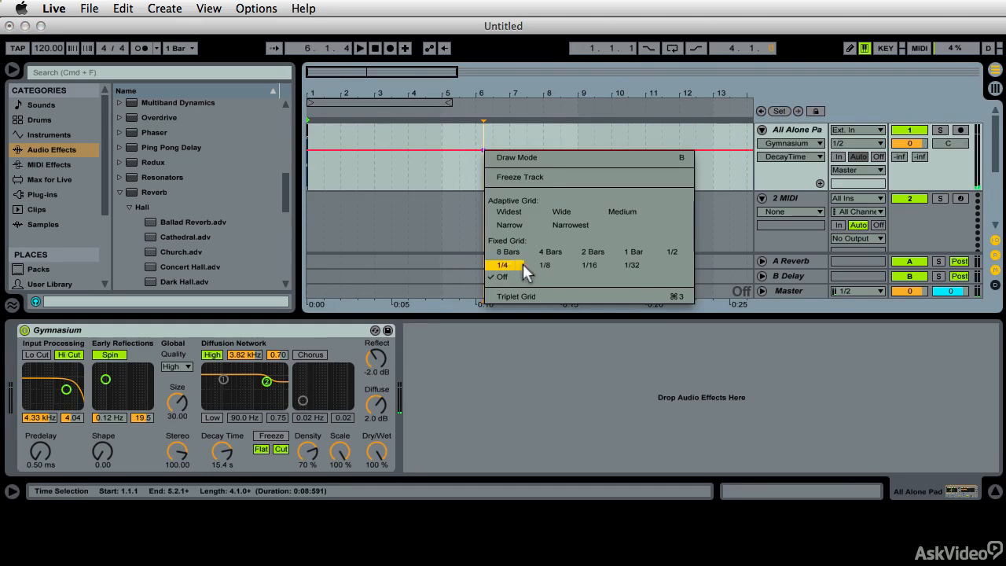
click(501, 265)
click(450, 105)
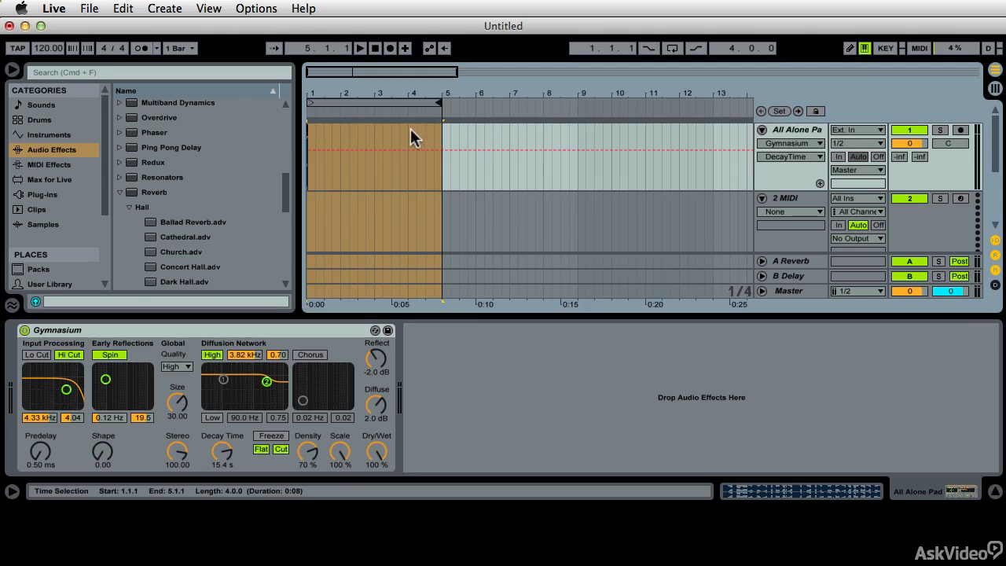
- Show the Mixer's Track Volume automation on the All Alone Pad track
click(786, 145)
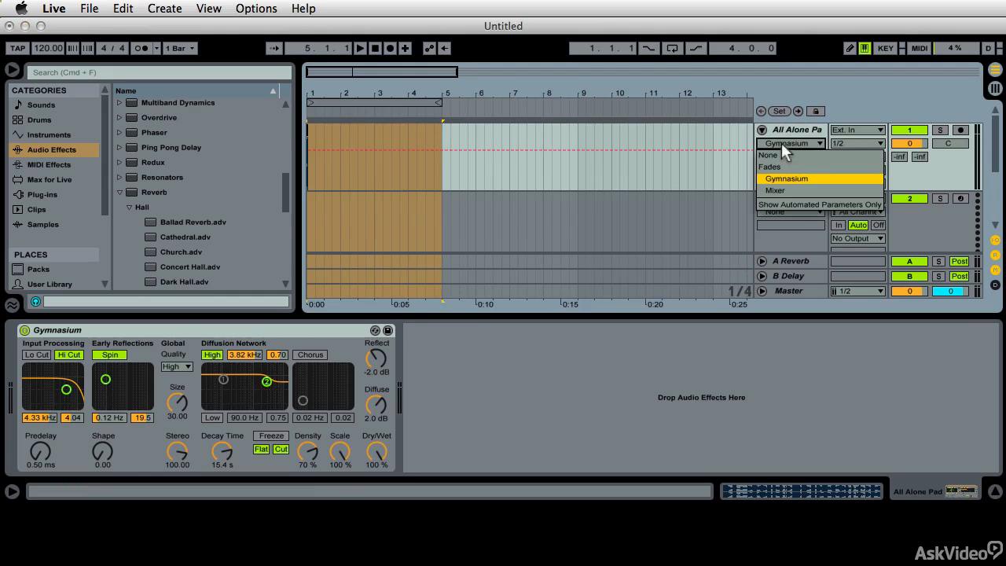
click(775, 190)
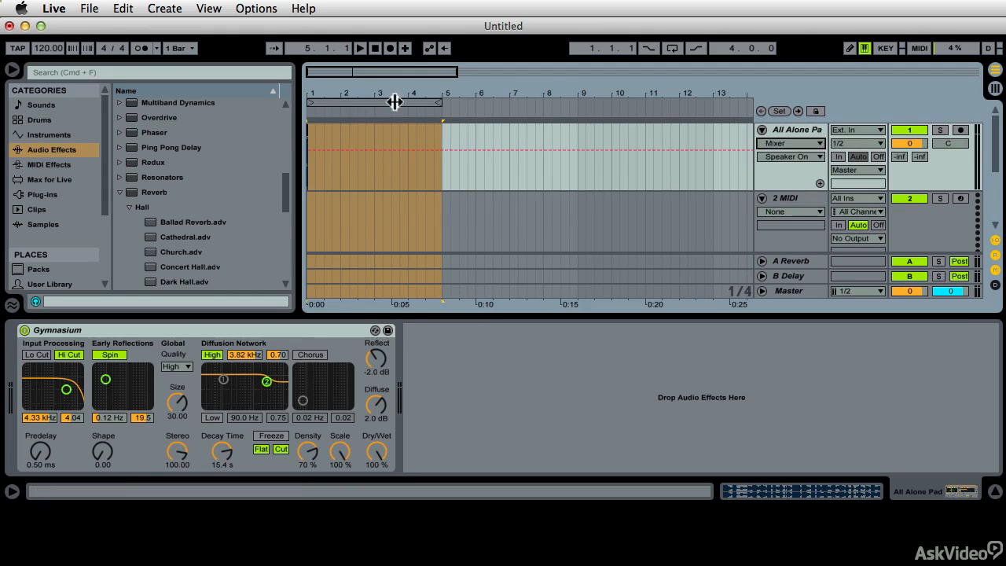
drag(404, 94, 404, 76)
click(781, 157)
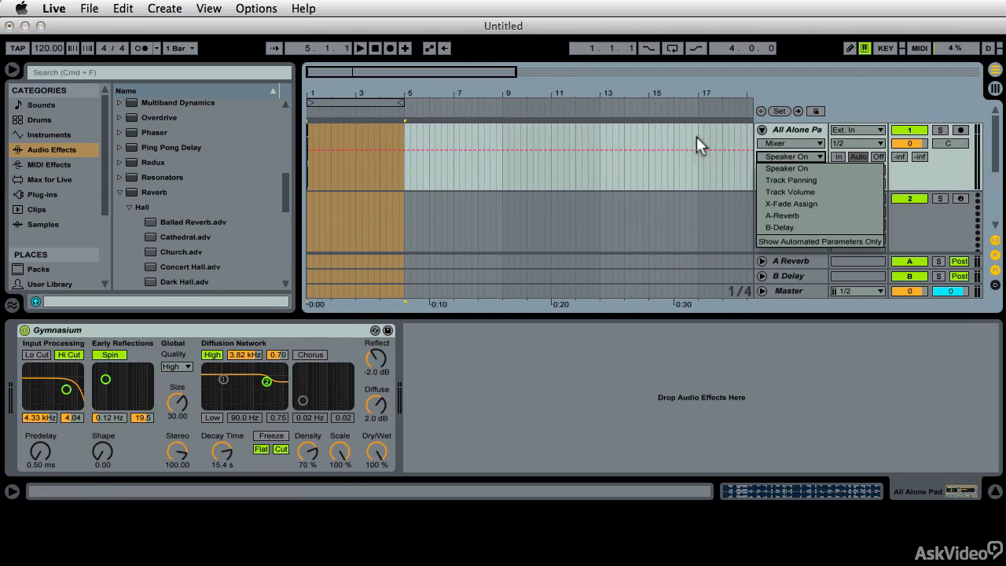
click(784, 142)
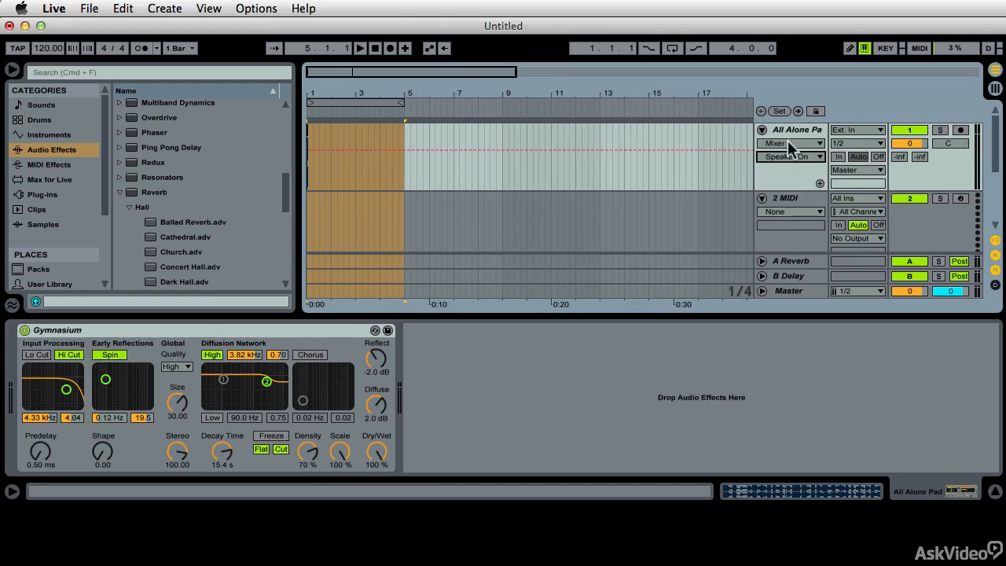
click(788, 145)
click(790, 191)
click(787, 155)
click(796, 192)
- Add Track Volume breakpoints at 1.1.1 and 5.1.1 on the All Alone Pad track and raise both to 6.0 dB during playback
click(404, 144)
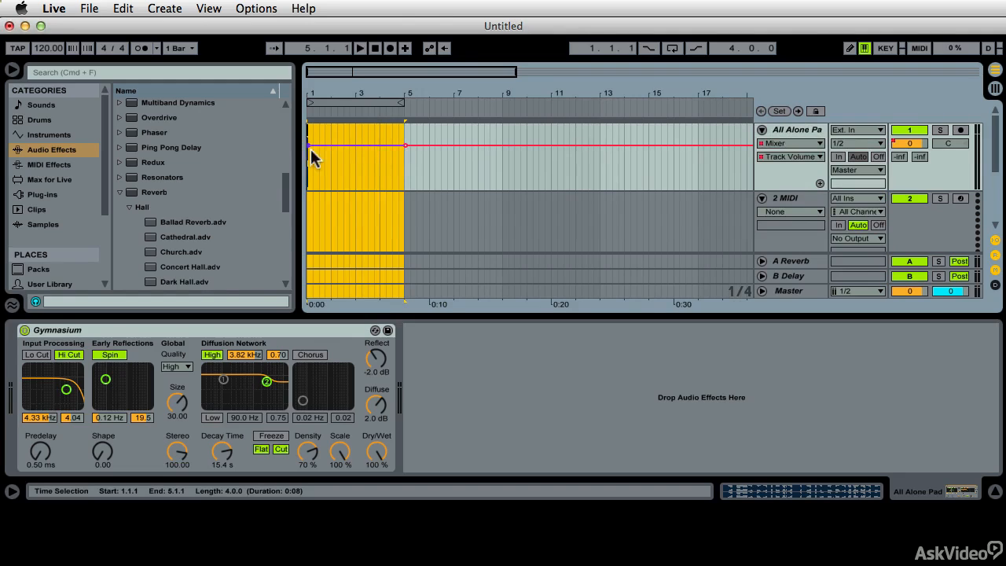
drag(310, 145, 310, 138)
key(space)
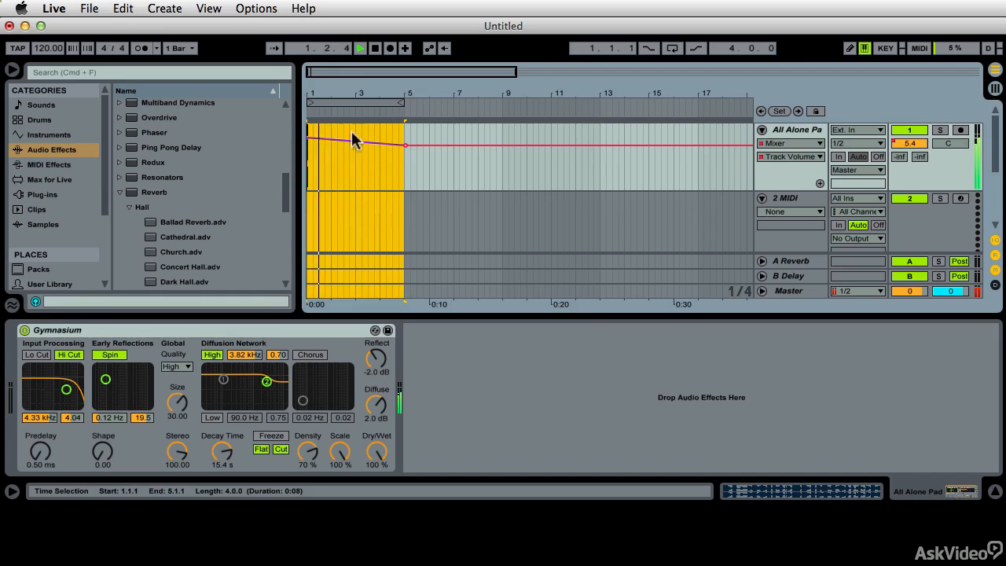
mouse_move(404, 146)
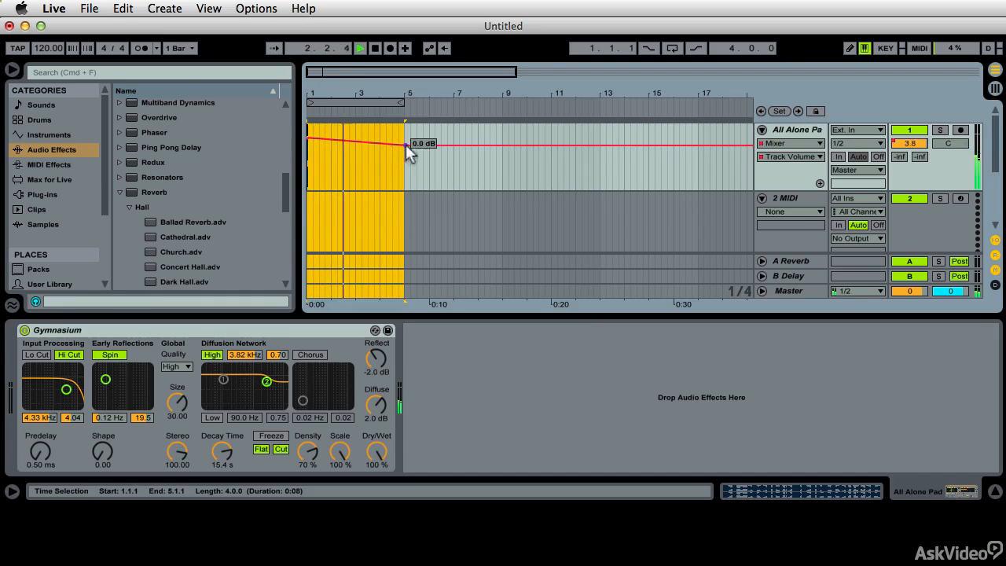
mouse_move(405, 145)
mouse_down()
mouse_move(405, 158)
mouse_move(405, 138)
mouse_up()
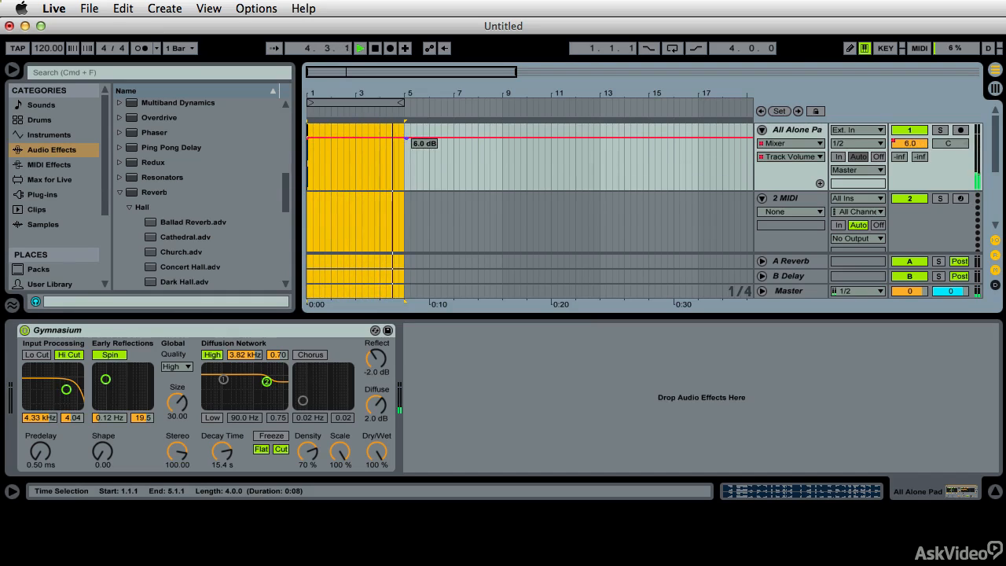
- Lower the volume breakpoint at 1.1.1 to about 2.4 dB and play the snare tail through the rising ramp
drag(309, 137, 309, 143)
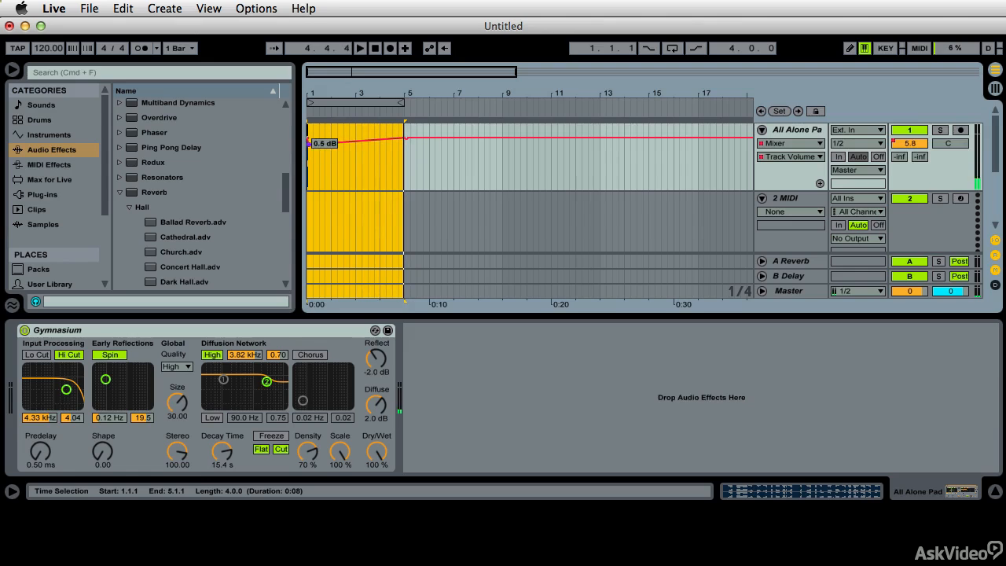
key(z)
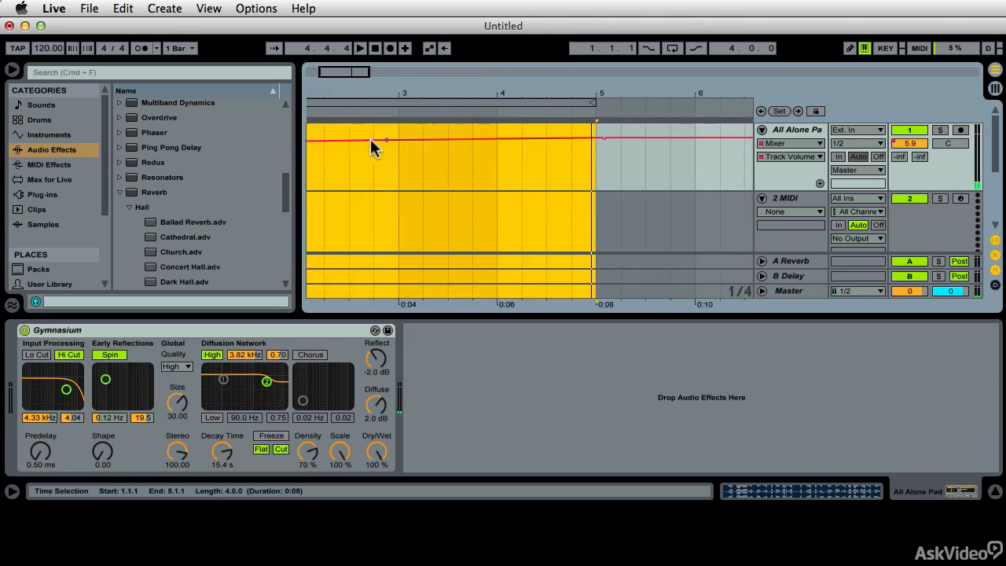
mouse_move(311, 148)
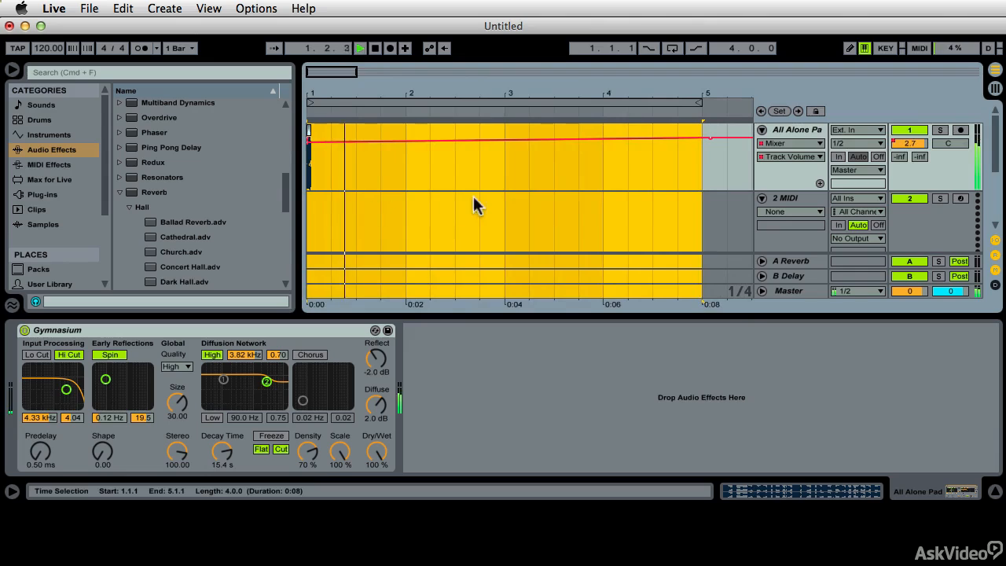
key(space)
click(692, 179)
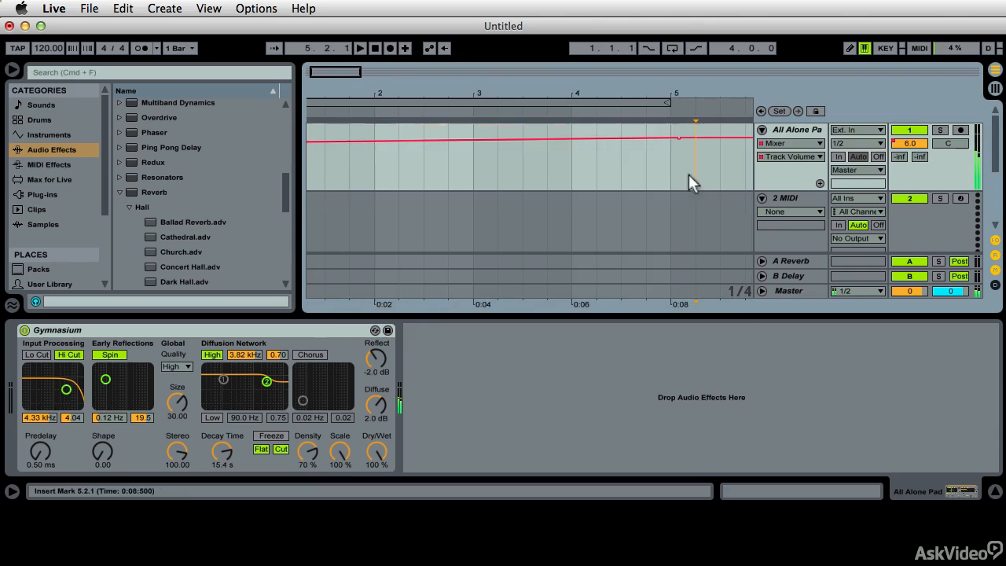
click(561, 106)
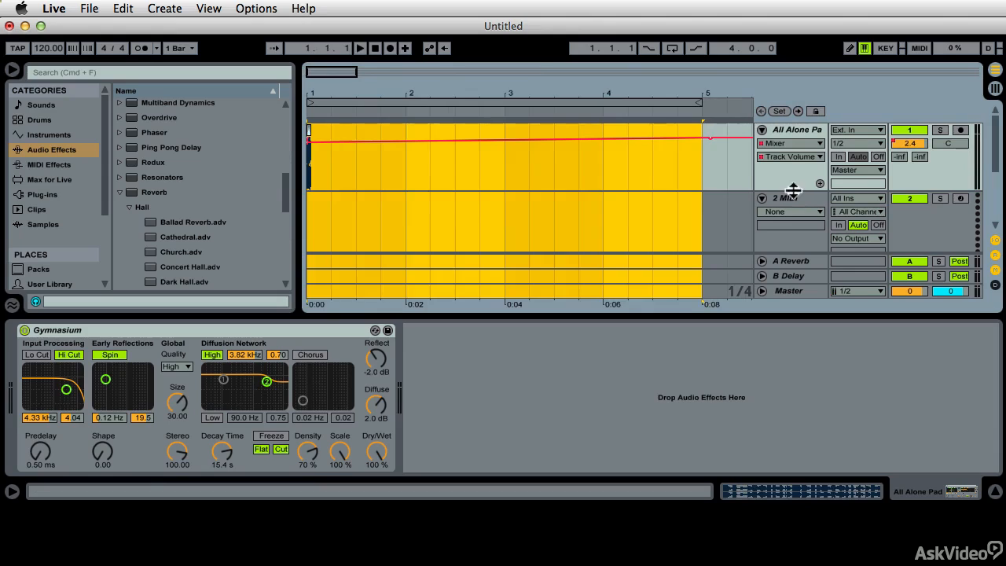
- Try to freeze the tracks covered by the four-bar selection and dismiss the warning
right_click(547, 158)
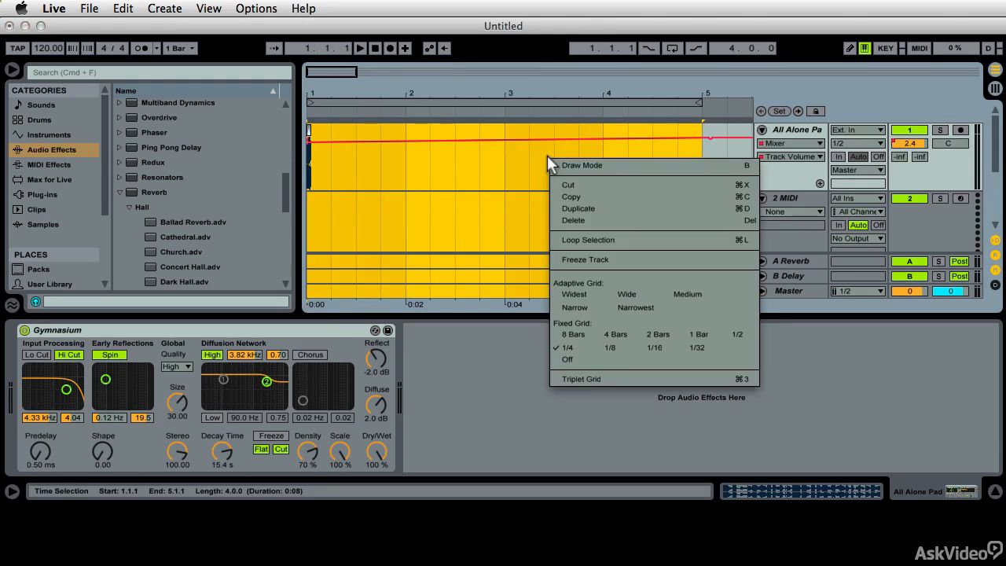
click(582, 260)
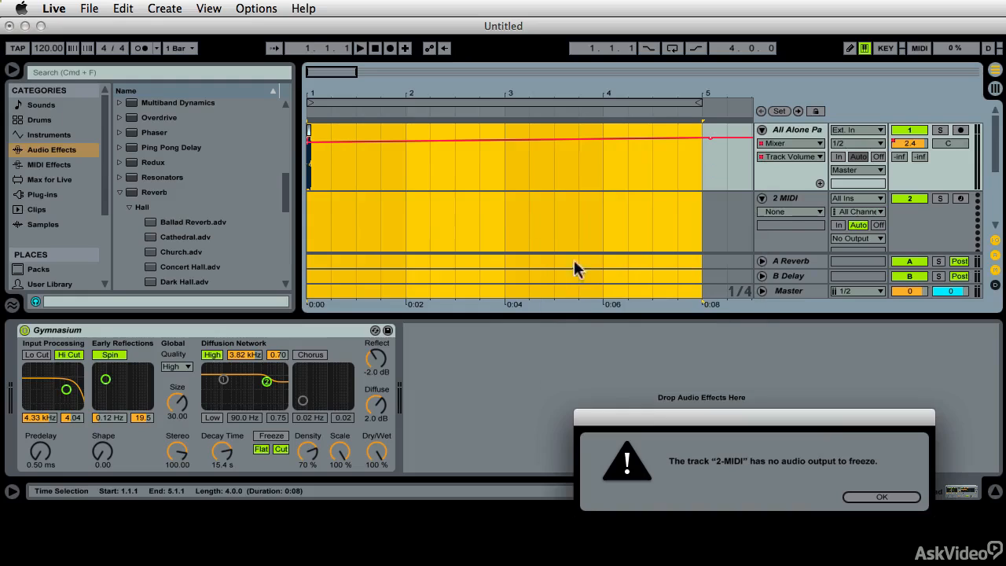
drag(819, 423, 700, 254)
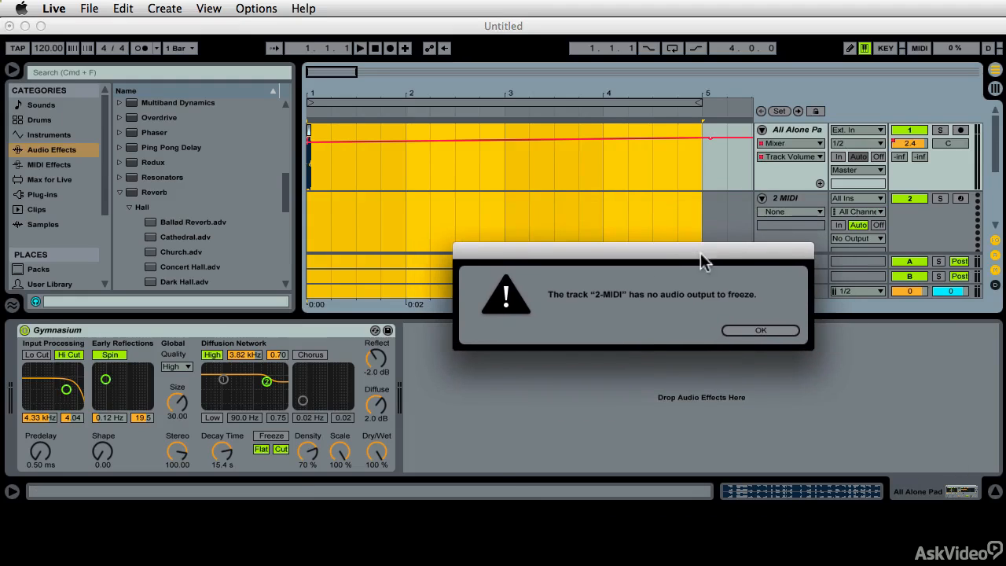
click(758, 330)
- Replace the 2 MIDI track with an empty audio track
click(817, 198)
right_click(816, 196)
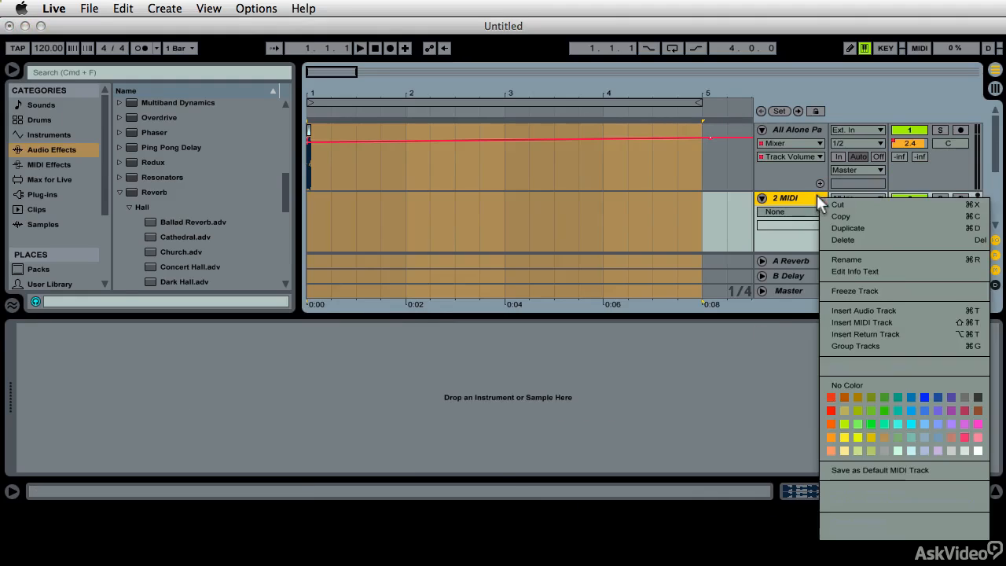
click(822, 200)
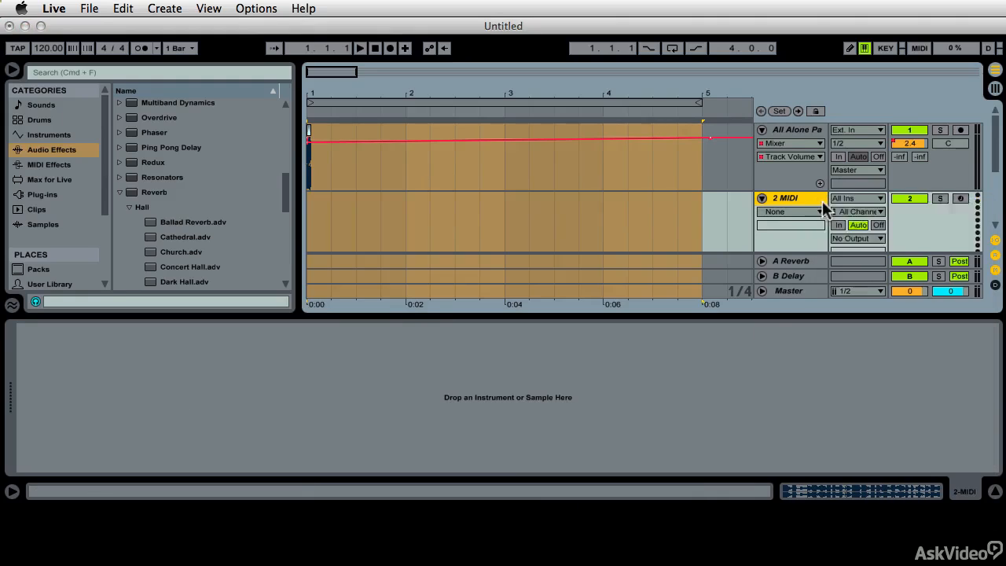
- Freeze the selected audio tracks and flatten them to render the snare's reverb tail as audio
right_click(600, 147)
click(653, 264)
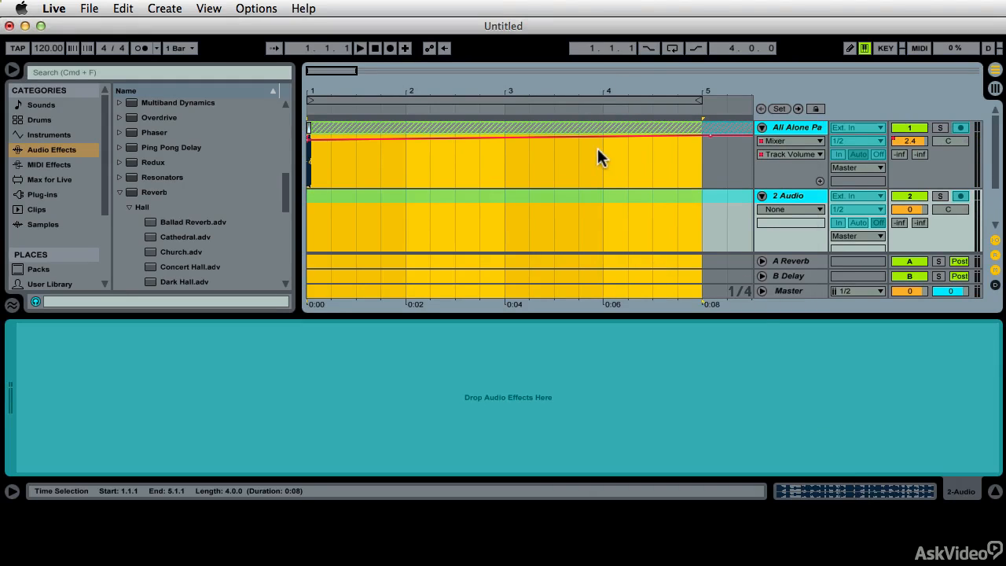
right_click(557, 150)
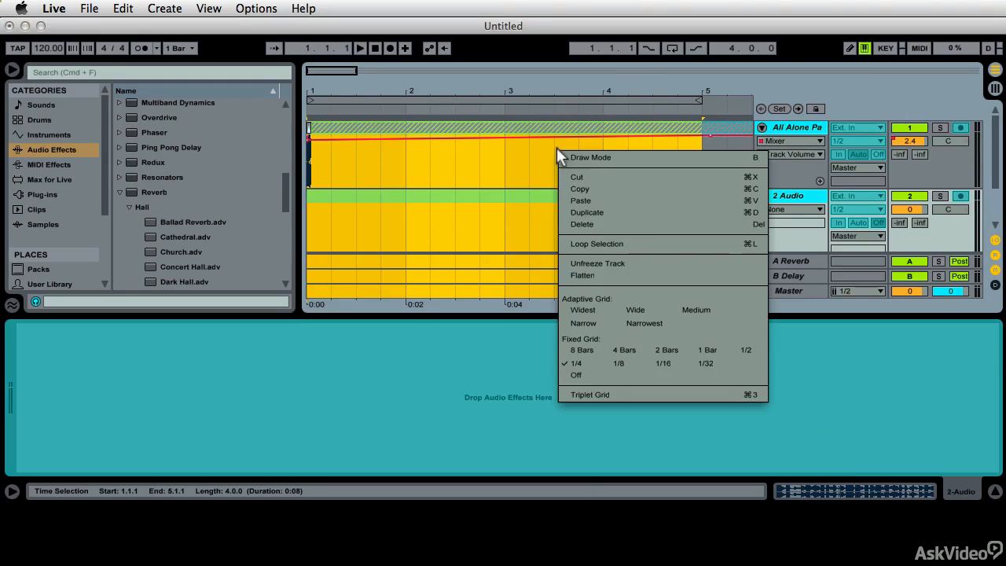
click(596, 274)
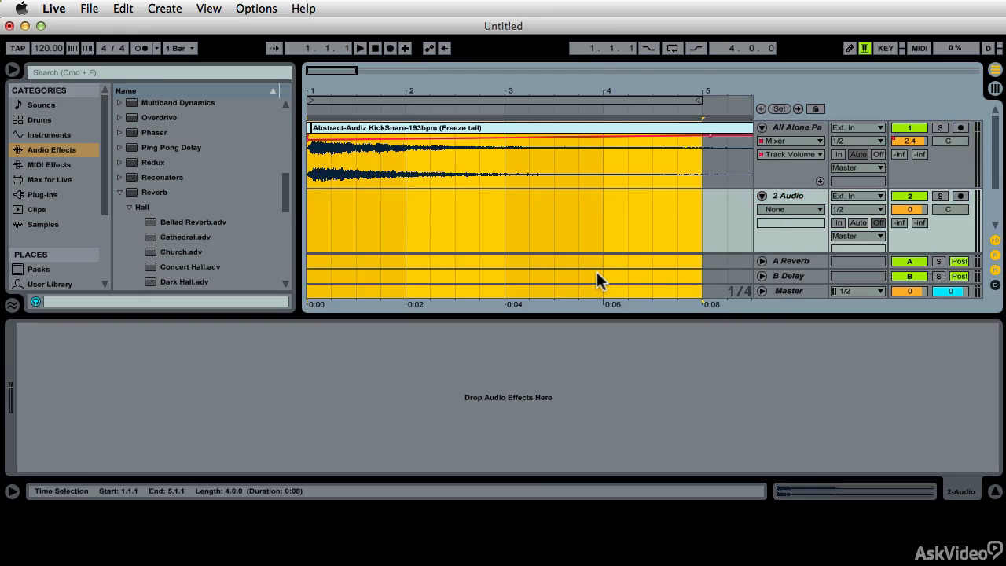
- Audition the flattened snare clip, open its sample settings, and reverse the sample
click(377, 129)
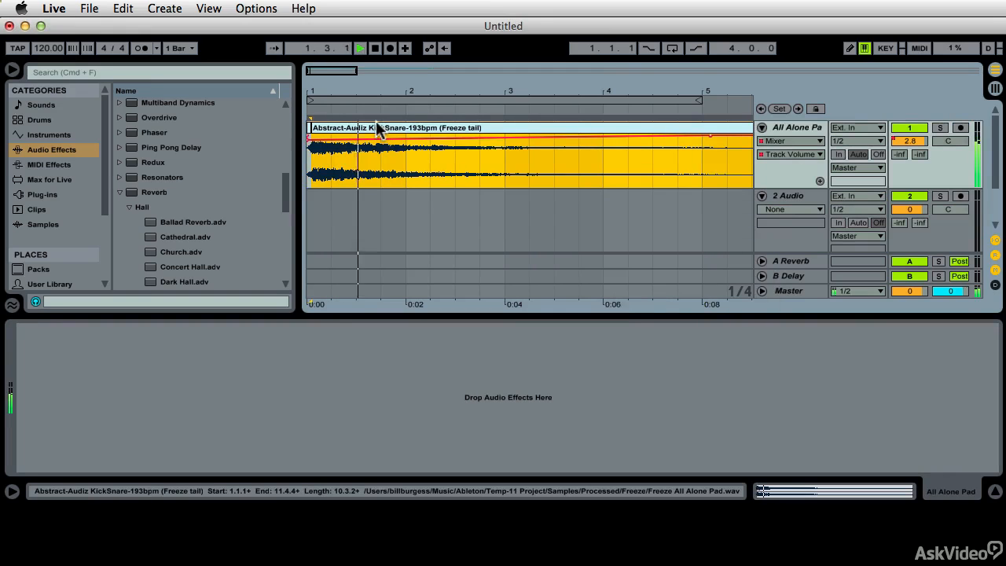
double_click(346, 128)
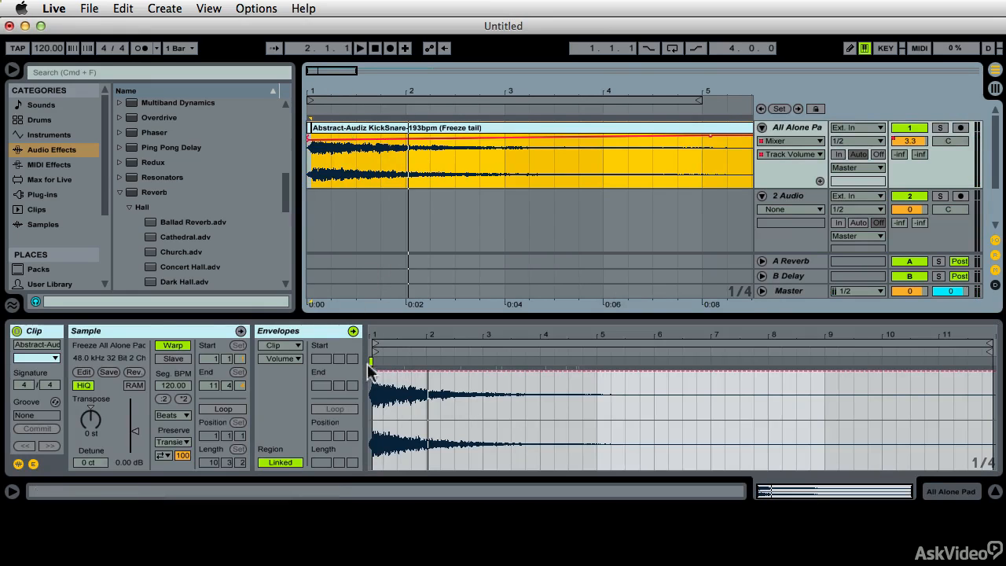
key(space)
key(space)
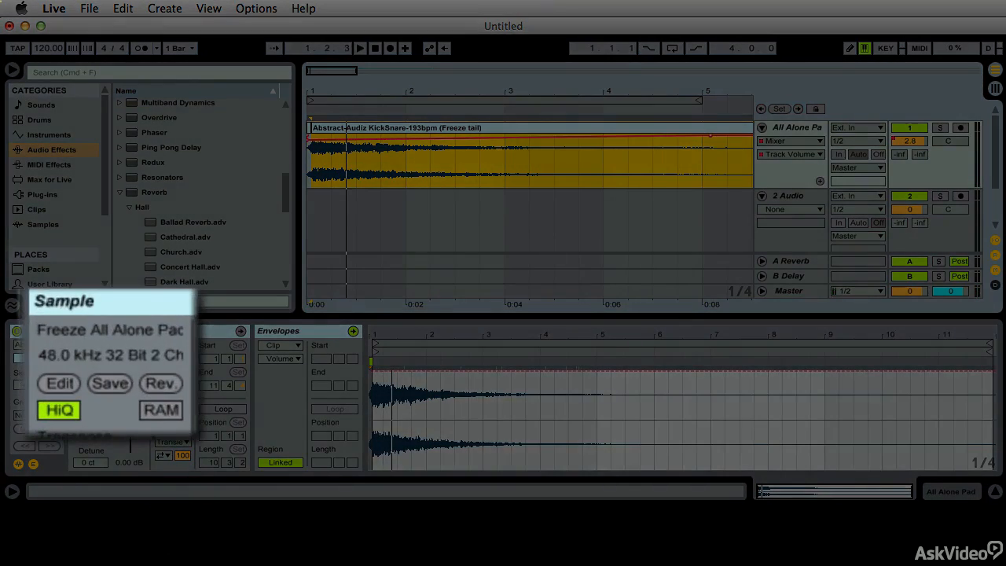
click(134, 375)
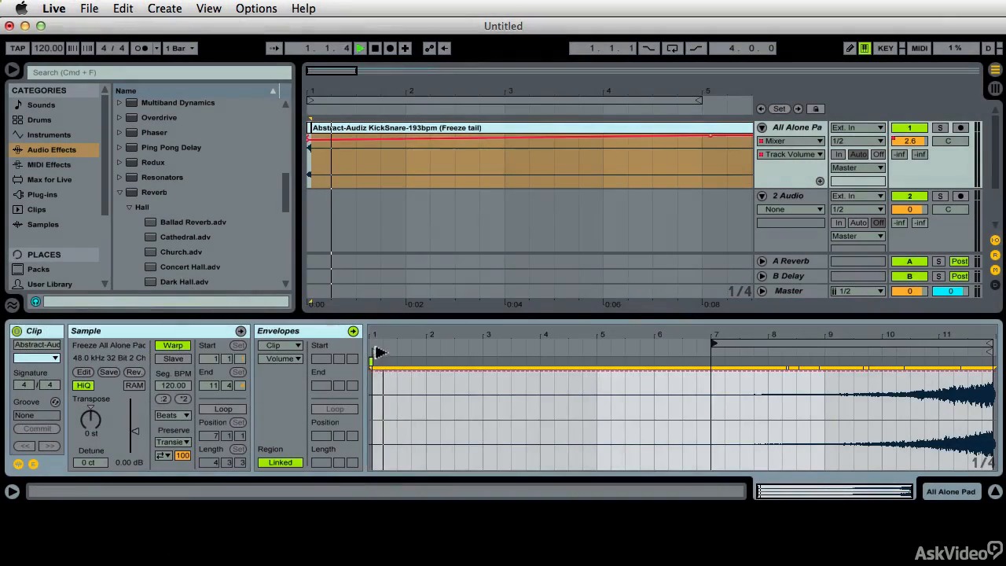
- Set the reversed clip's start to 7.1.1, hide its envelopes, and crop the sample to the remaining region
drag(378, 351, 713, 351)
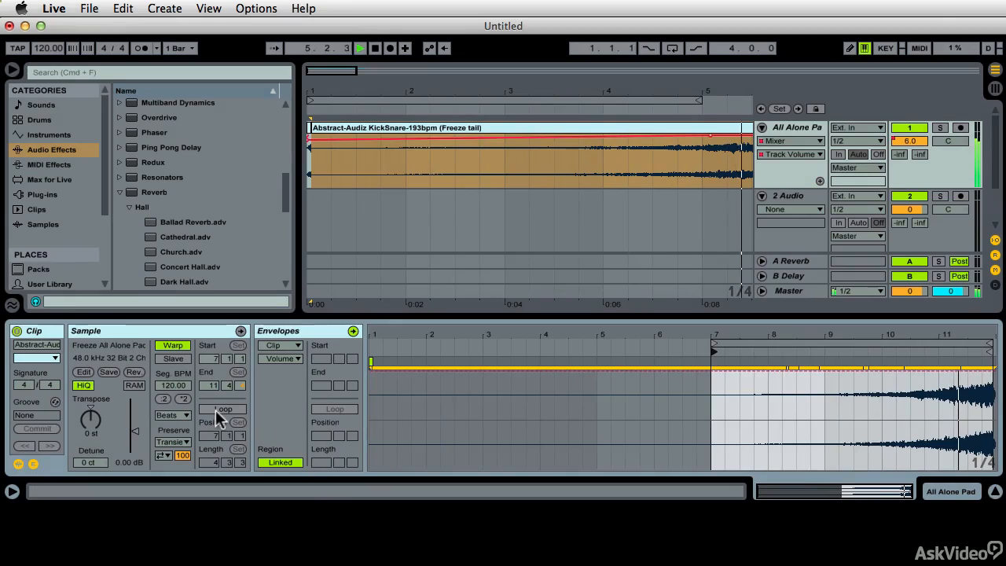
key(space)
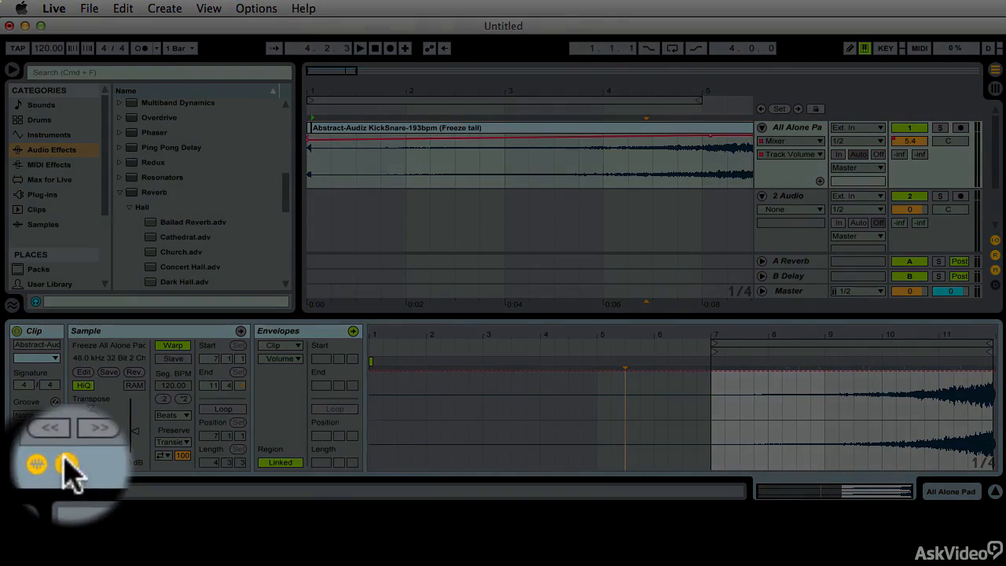
click(33, 464)
right_click(672, 380)
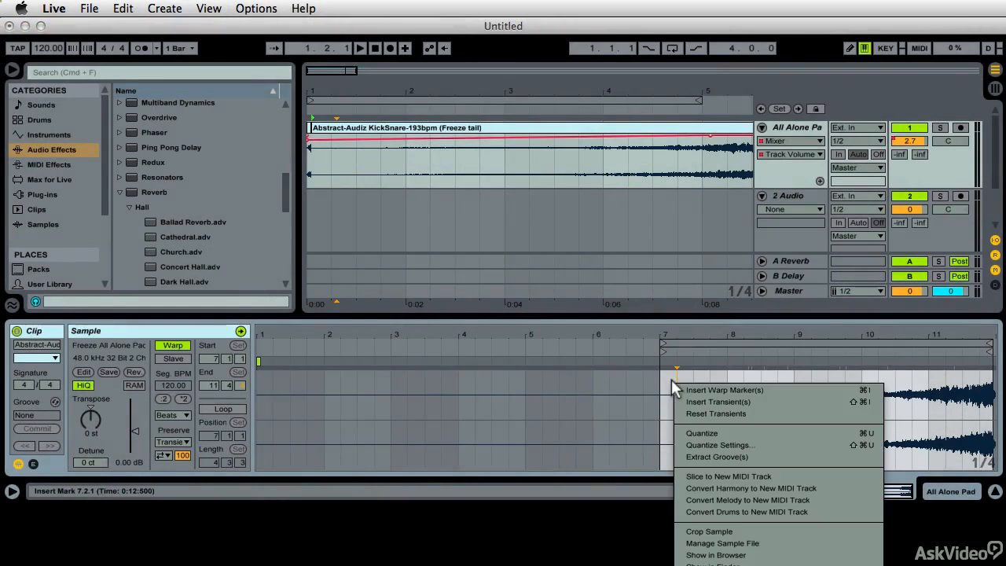
click(722, 532)
- Place the reversed clip in scene 5 of the 3 Audio track in Session View and launch it
click(549, 128)
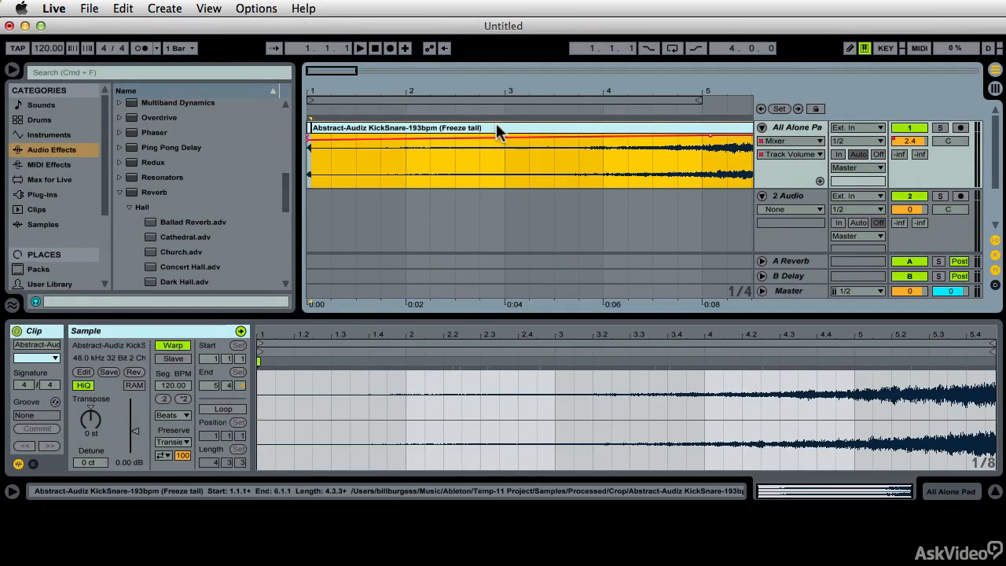
key(Tab)
drag(496, 123, 489, 145)
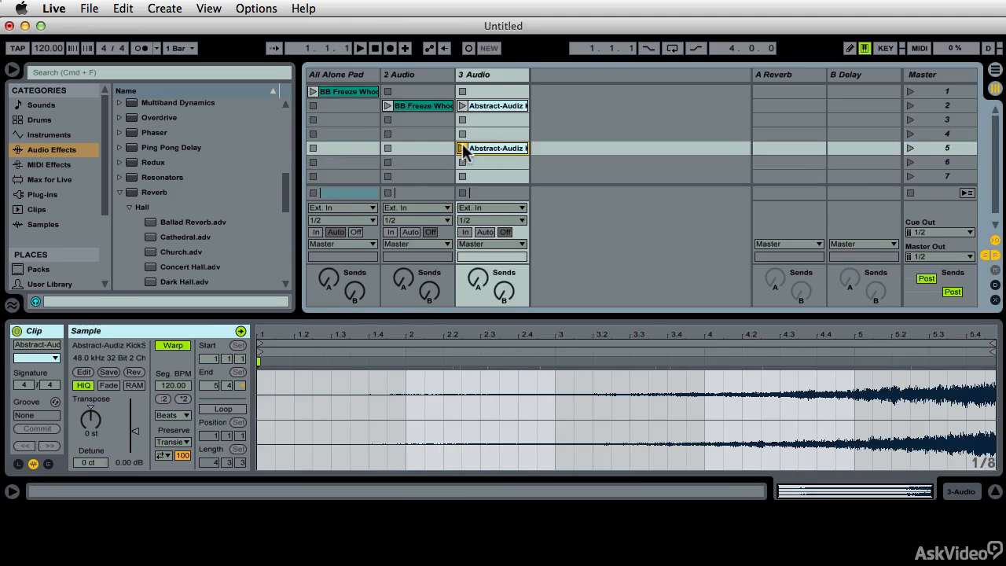
click(463, 148)
key(space)
drag(291, 334, 488, 433)
scroll(487, 433, left, 3)
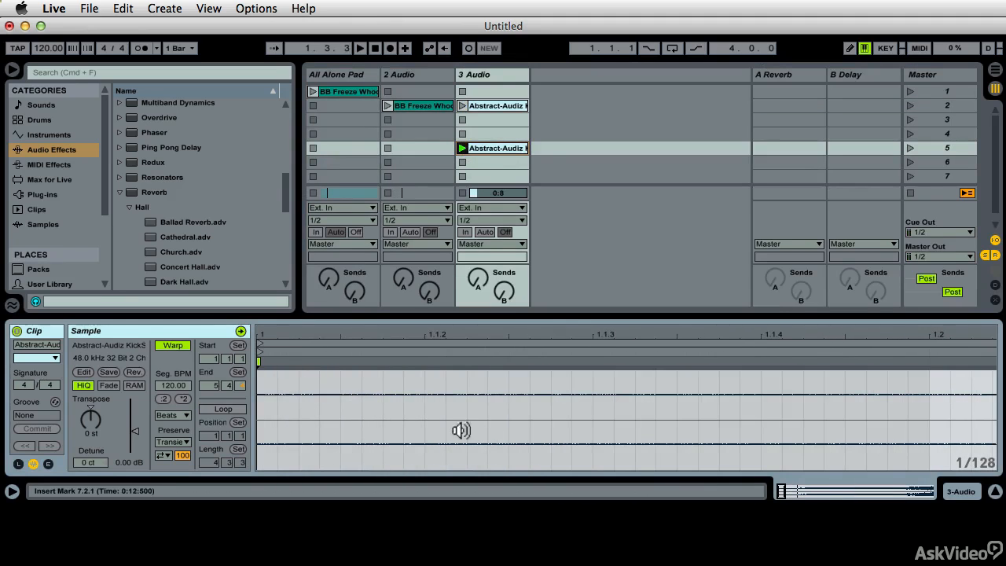
- Relaunch the reversed clip and move it to the start of the 2 Audio track in Arrangement View
click(462, 148)
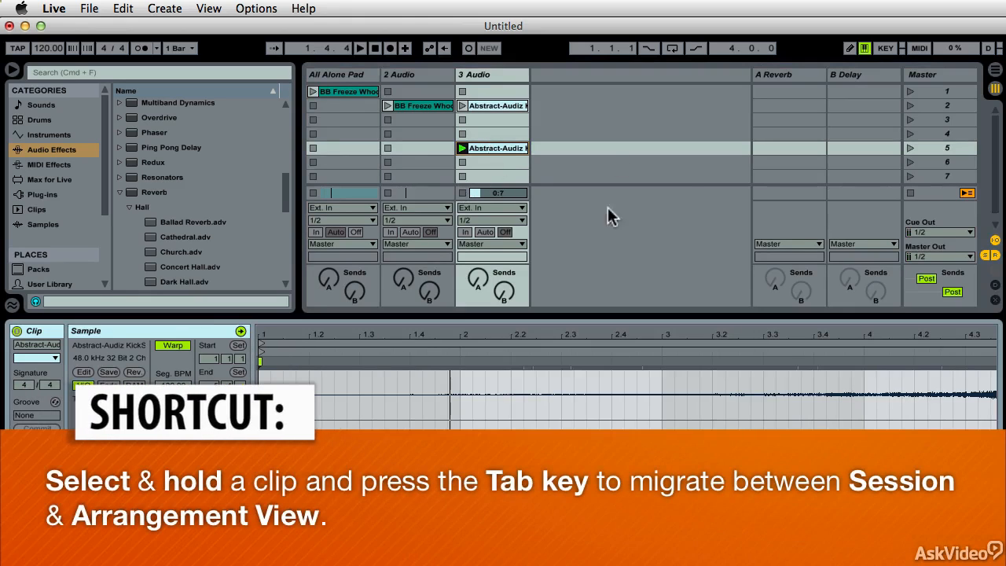
drag(494, 146, 352, 210)
key(Tab)
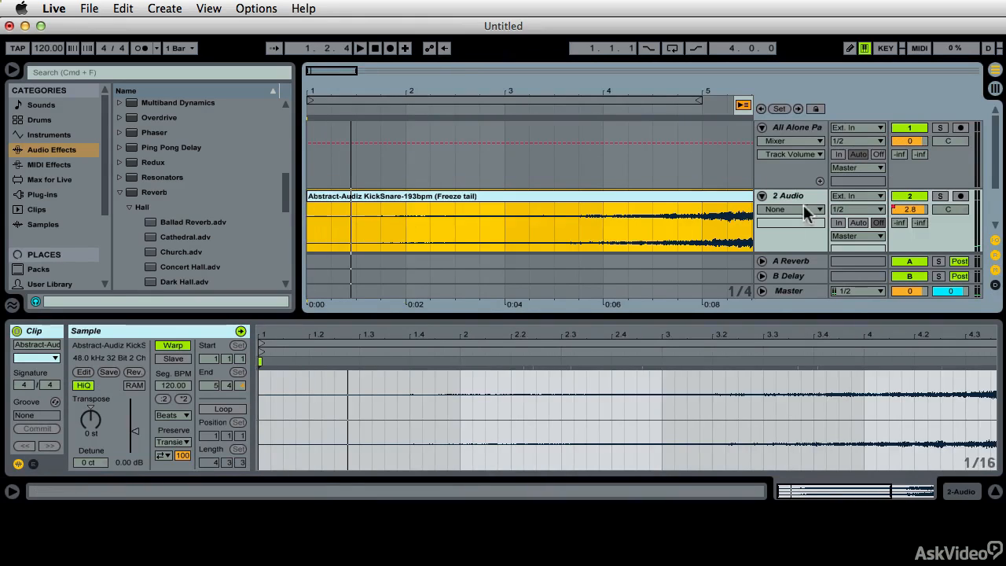
- Show fades on the 2 Audio track, give the reversed clip a fade-in of about half a bar, and play it through
click(801, 209)
click(798, 231)
drag(310, 205, 367, 204)
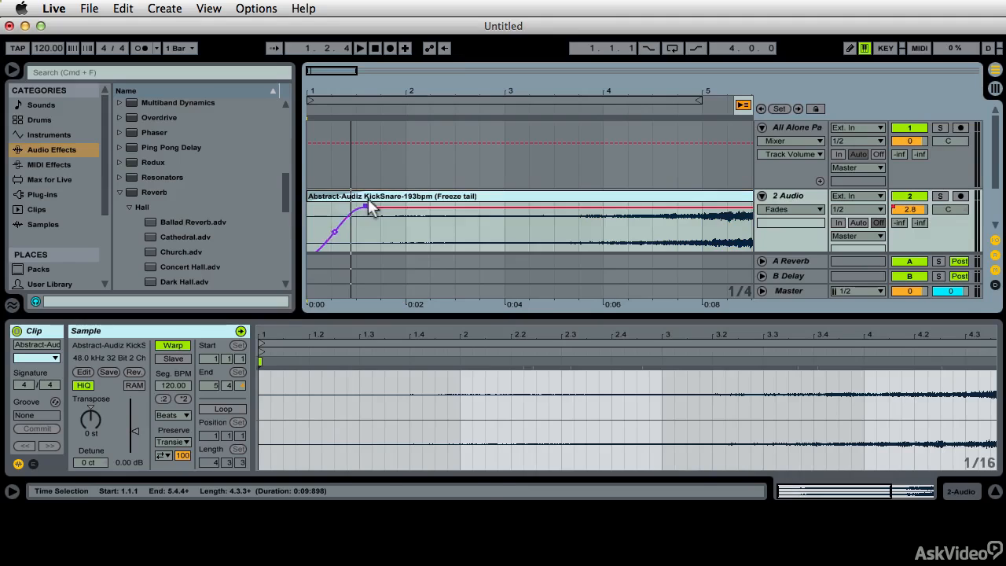
key(space)
scroll(471, 224, right, 5)
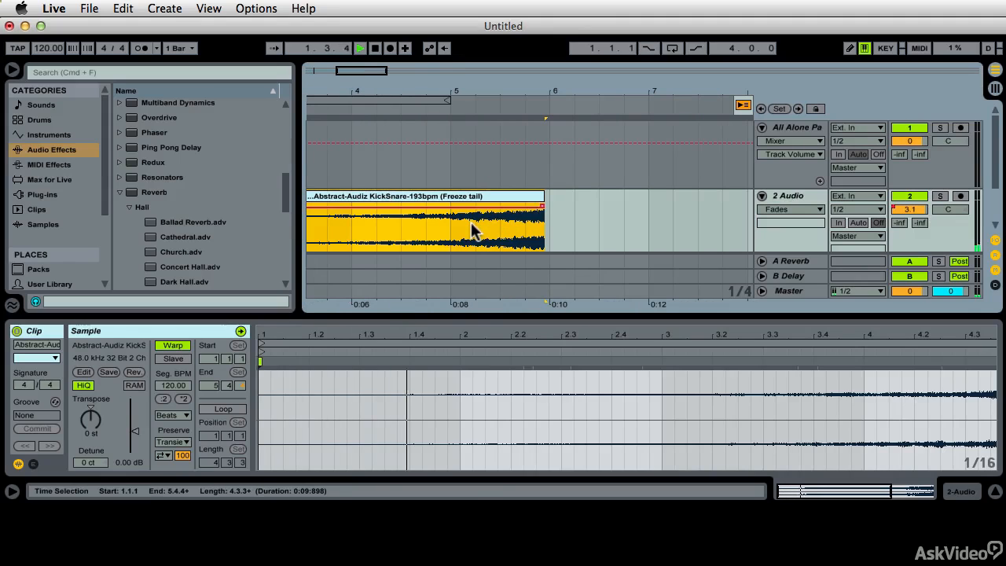
click(481, 111)
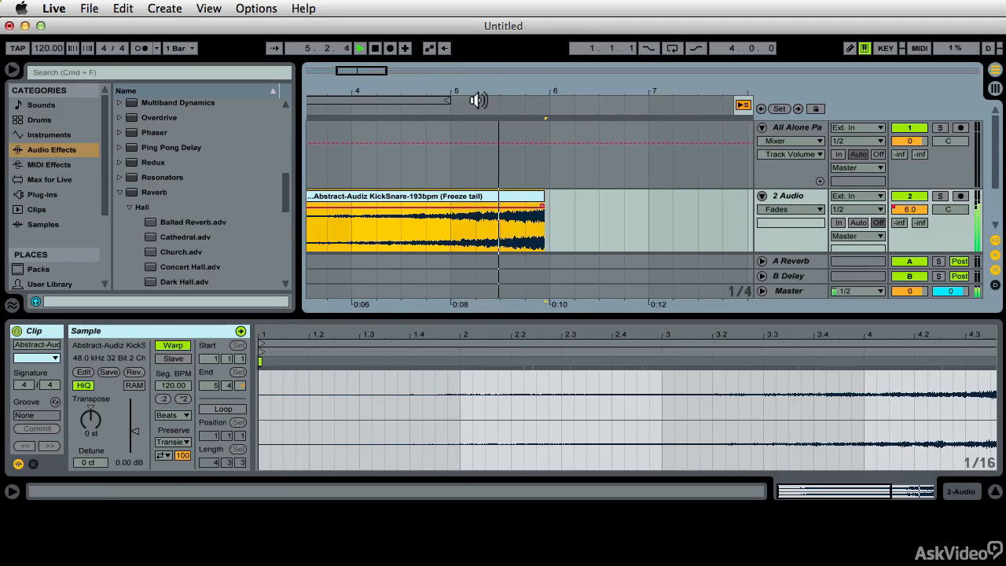
key(space)
- Consolidate the faded reversed clip on the 2 Audio track and set the track's displayed automation to None
scroll(542, 228, left, 5)
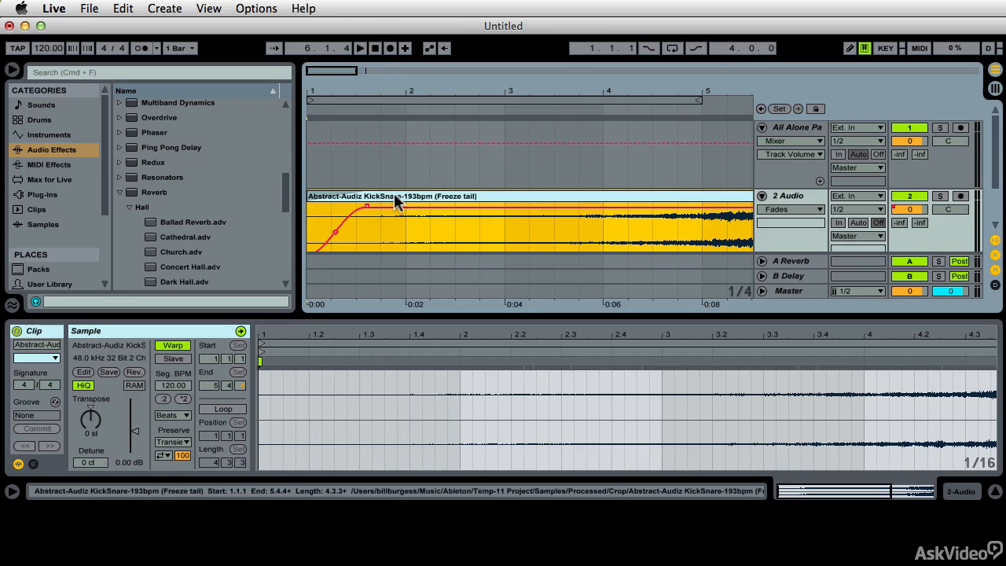
key(super+j)
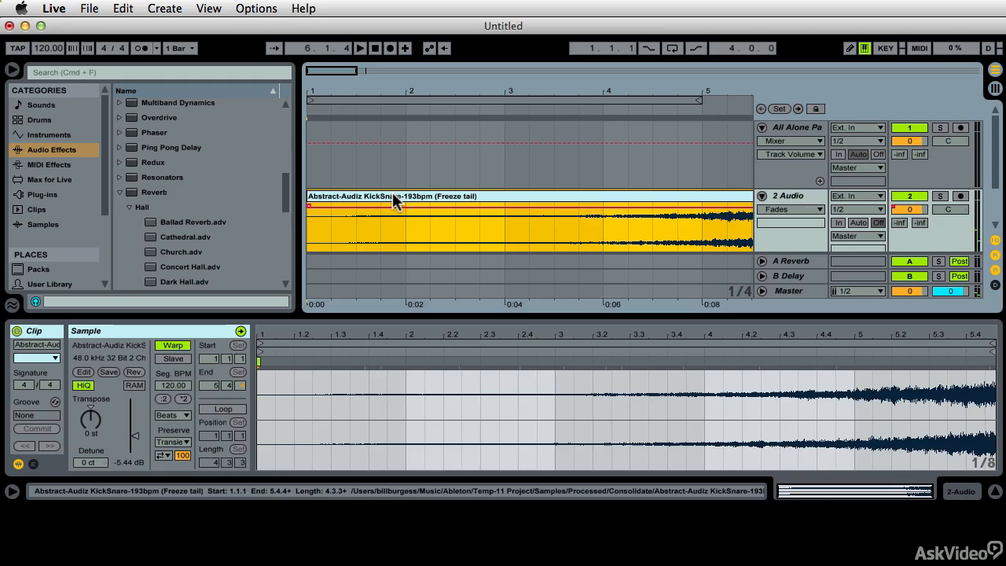
click(765, 208)
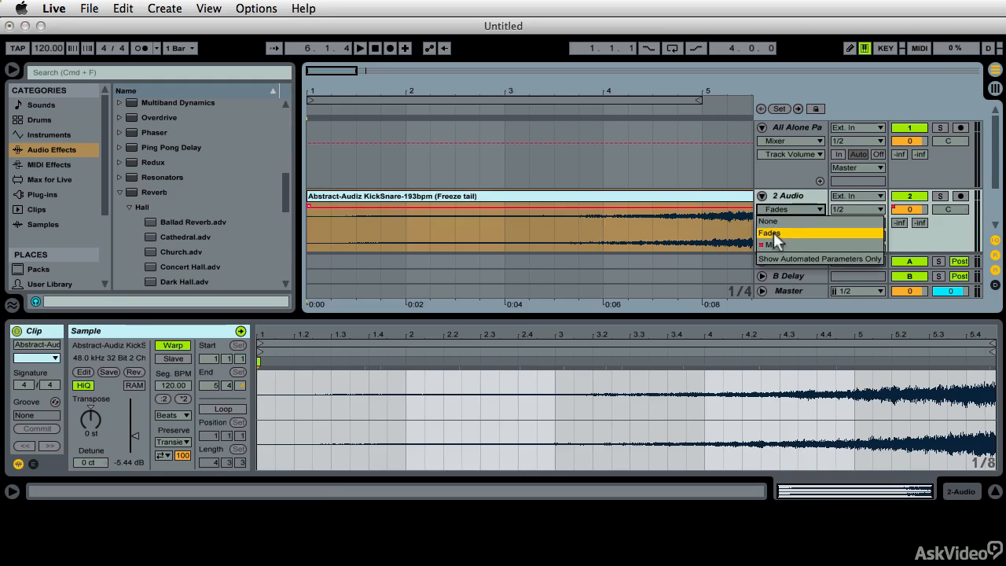
click(770, 221)
- Rename the consolidated clip on the 2 Audio track as "BB Backwards Clong"
click(532, 197)
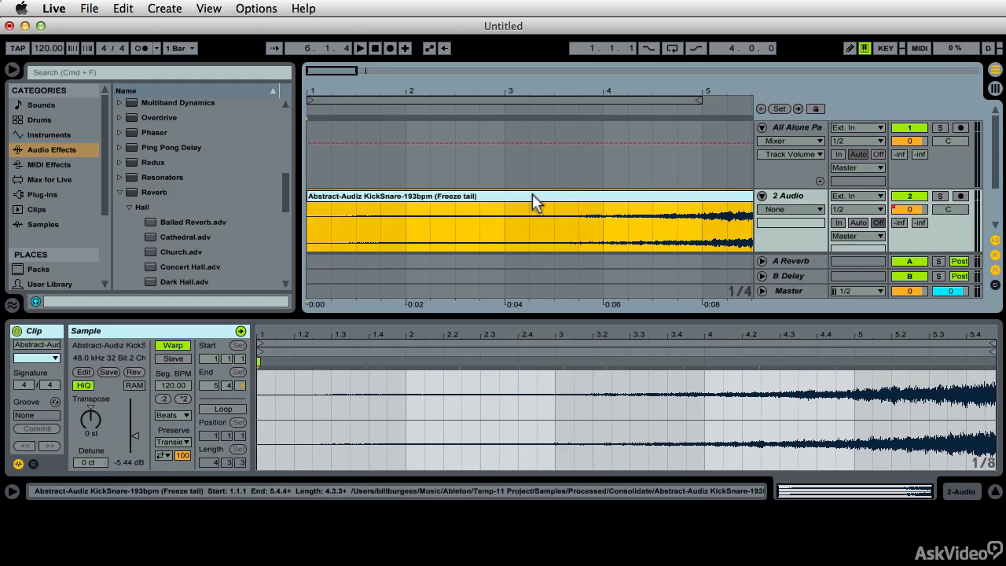
key(super+r)
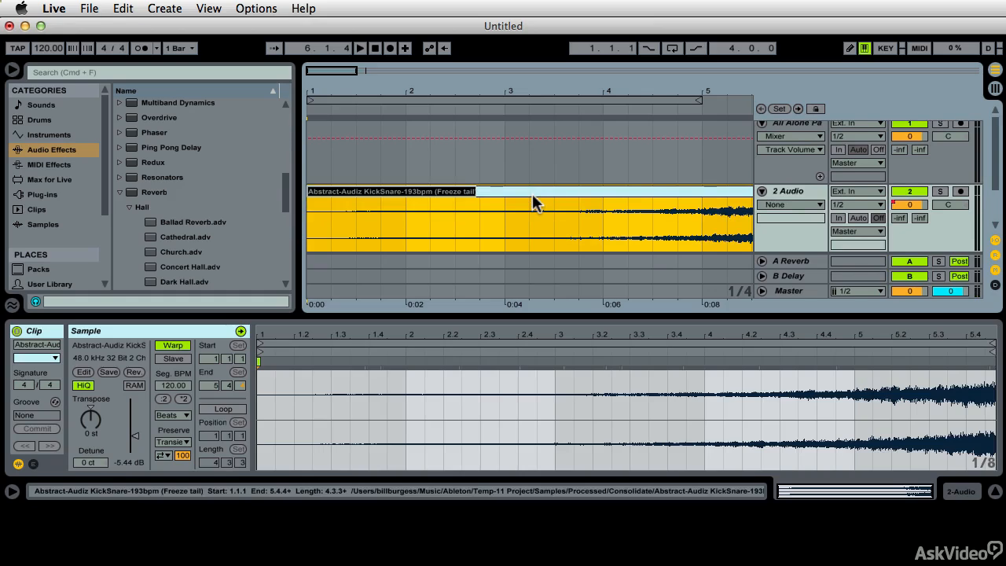
text(BB Bac)
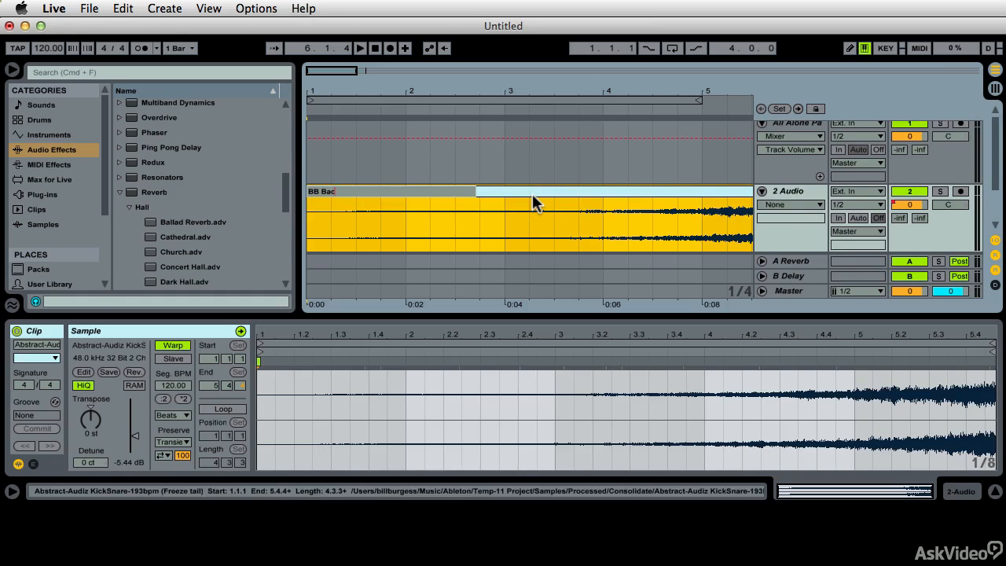
text(kwards Clong)
key(Return)
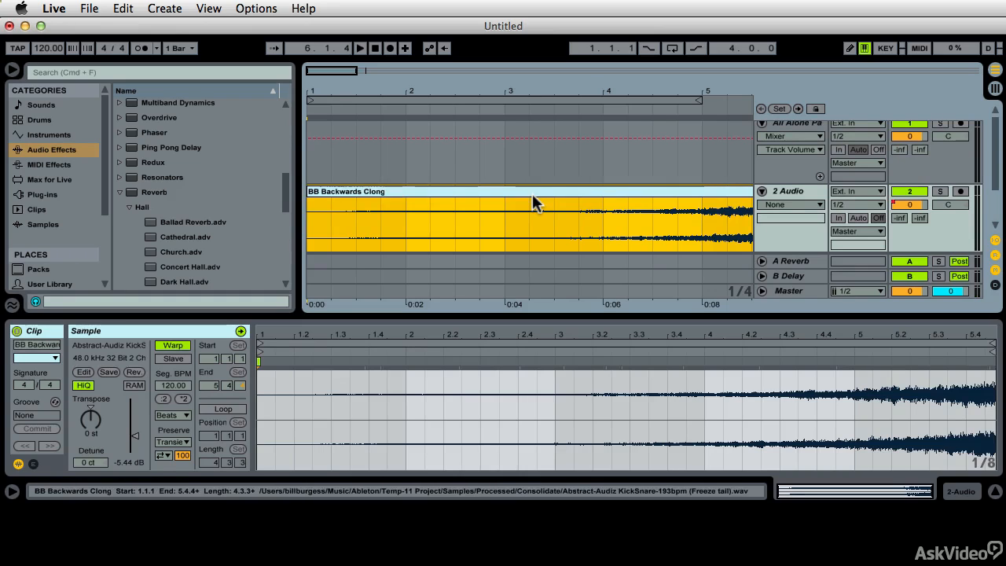
- Save the BB Backwards Clong clip into the ONE SHOTS BB folder of the User Library, keeping its name
click(55, 275)
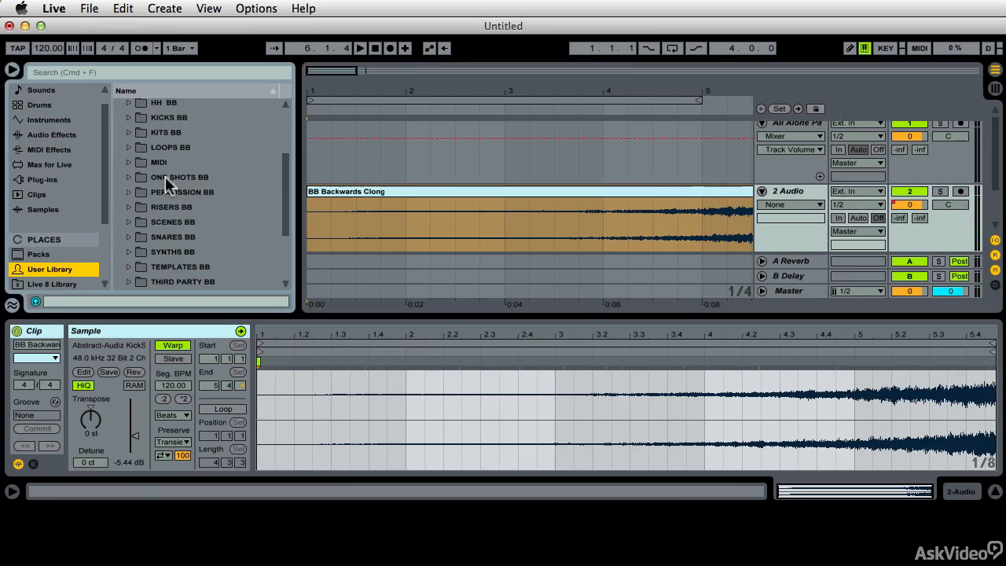
click(128, 177)
click(380, 193)
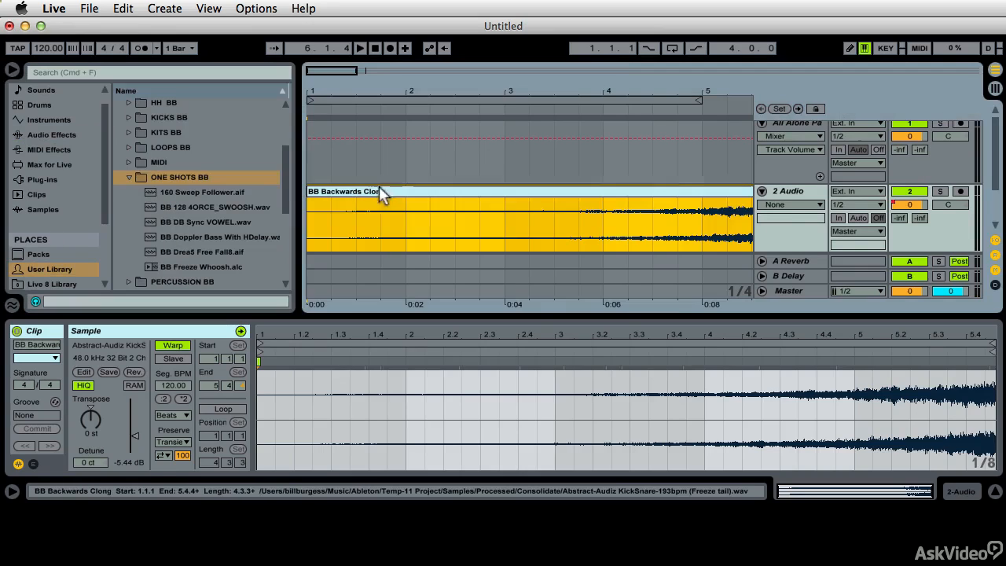
drag(234, 180, 235, 181)
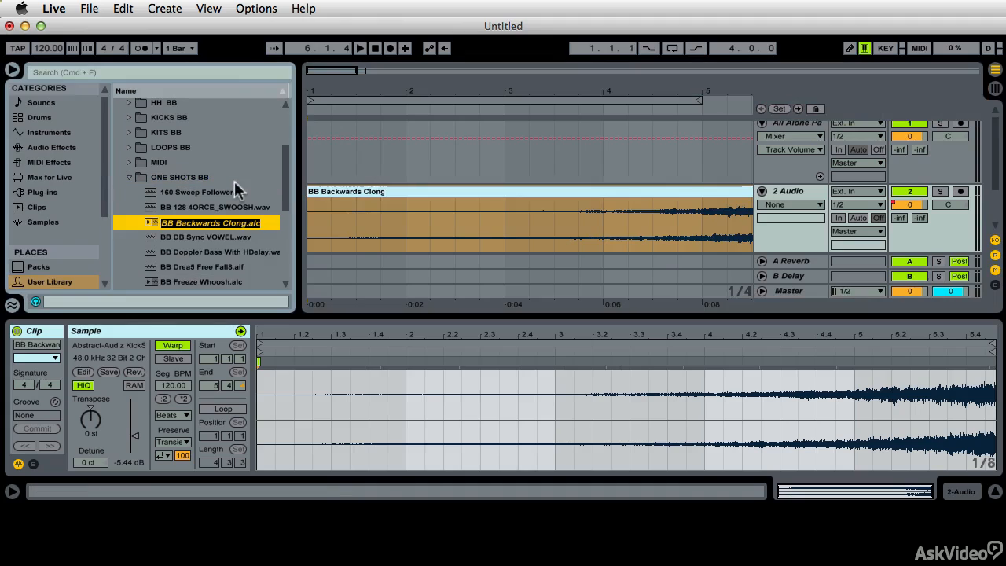
key(Return)
click(448, 262)
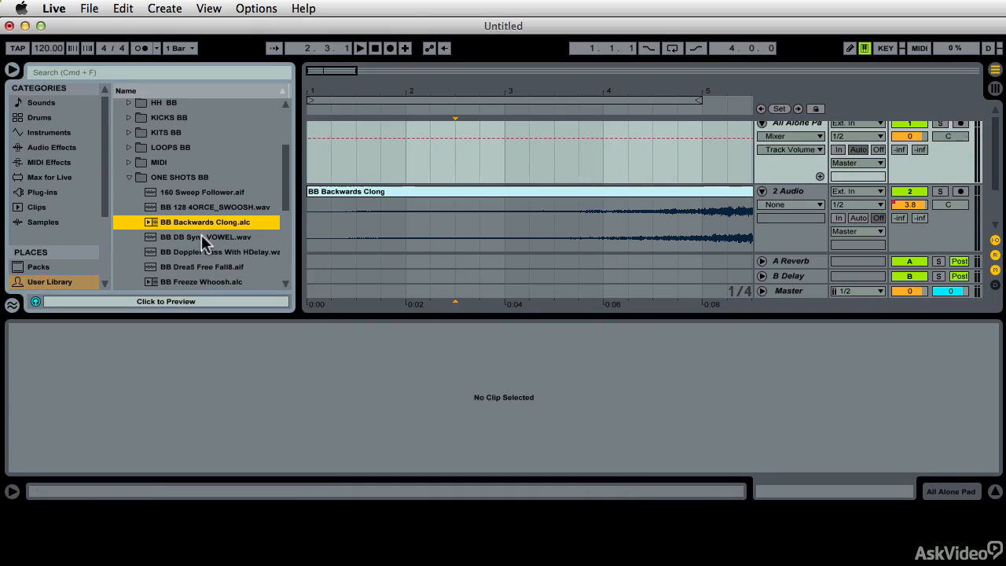
- Audition the other one-shots in the ONE SHOTS BB folder, including the swoosh, sweep, vowel, Doppler bass and free fall samples, and select BB Freeze Whoosh.alc
click(206, 207)
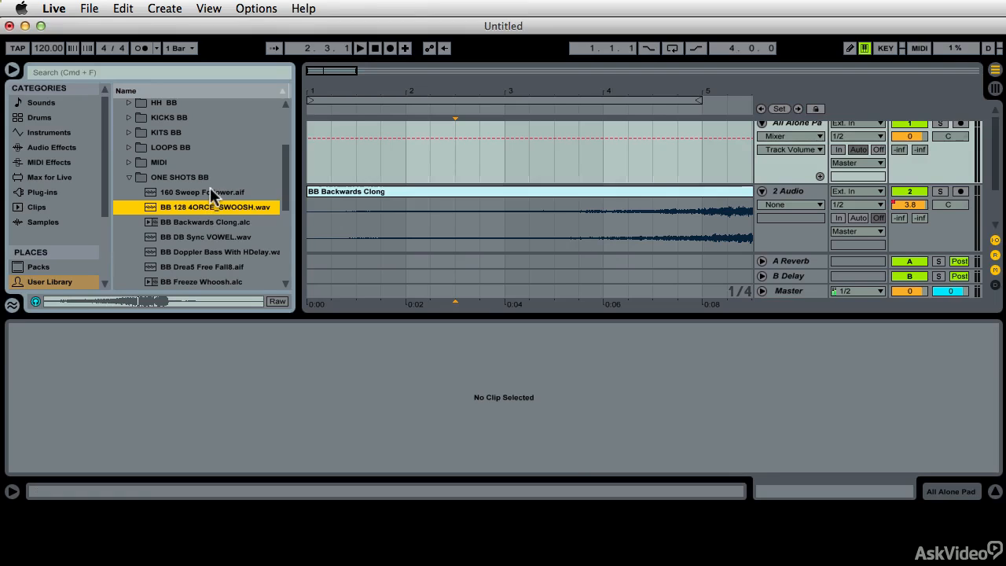
click(210, 189)
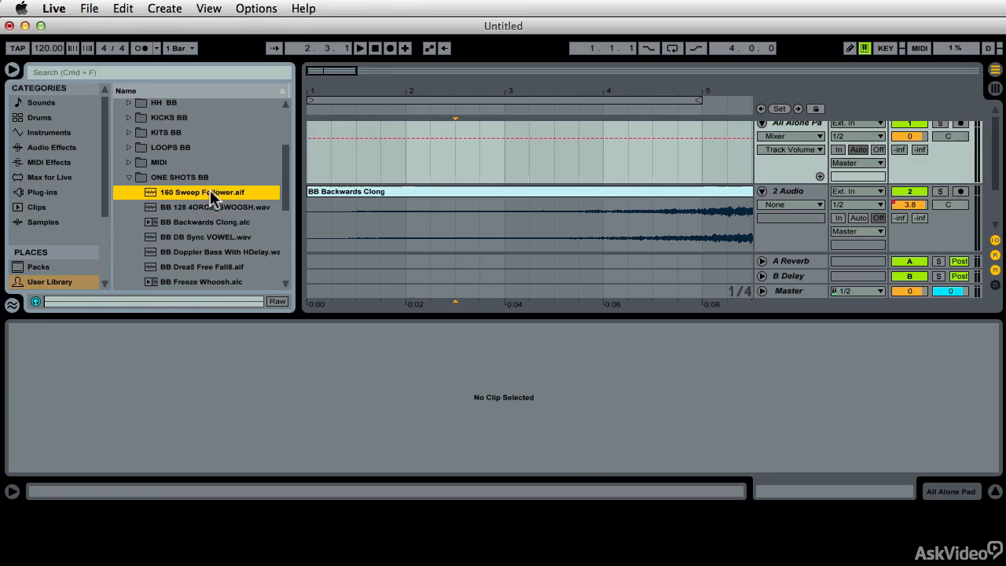
click(203, 237)
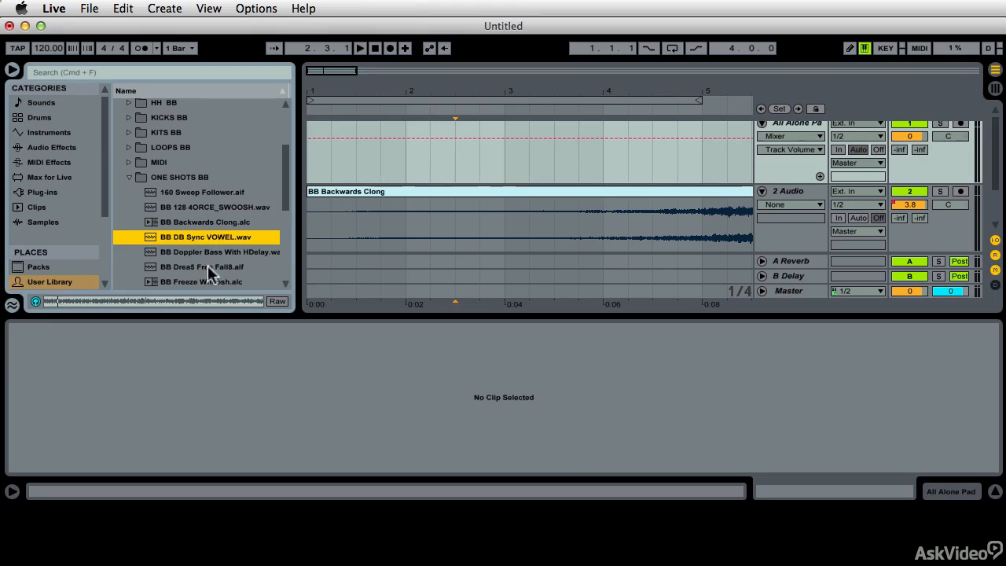
click(208, 251)
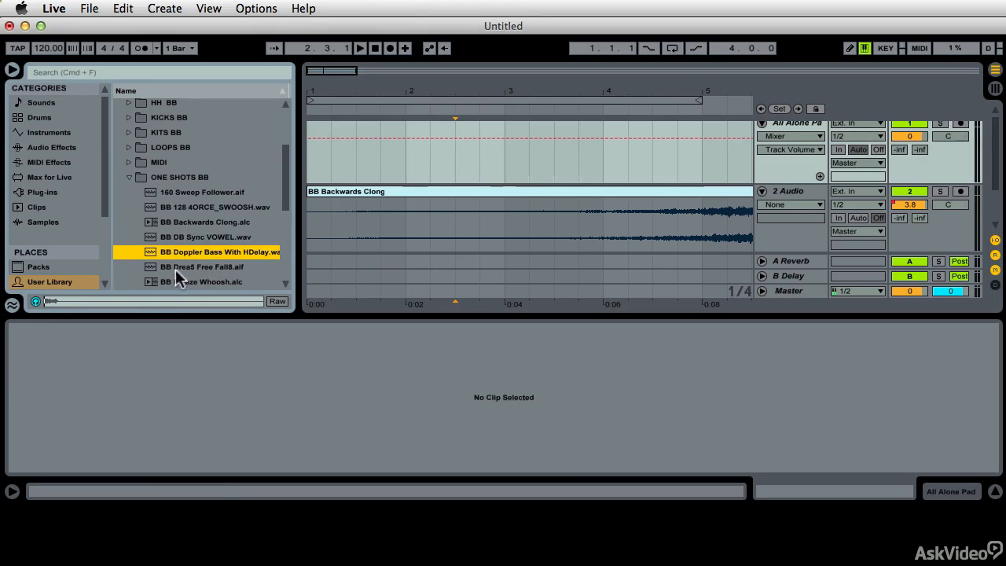
click(175, 268)
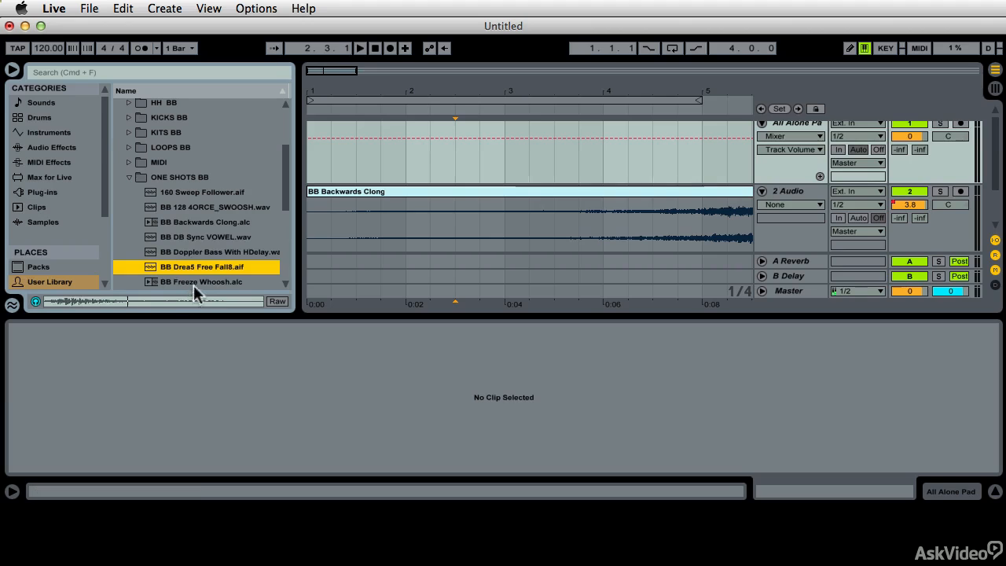
click(197, 283)
scroll(198, 283, down, 2)
key(space)
key(space)
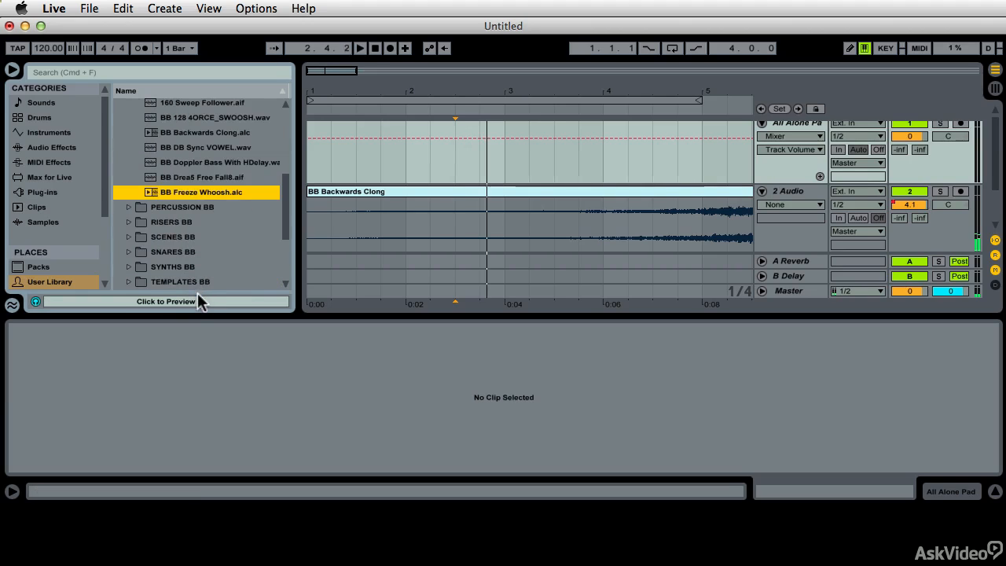